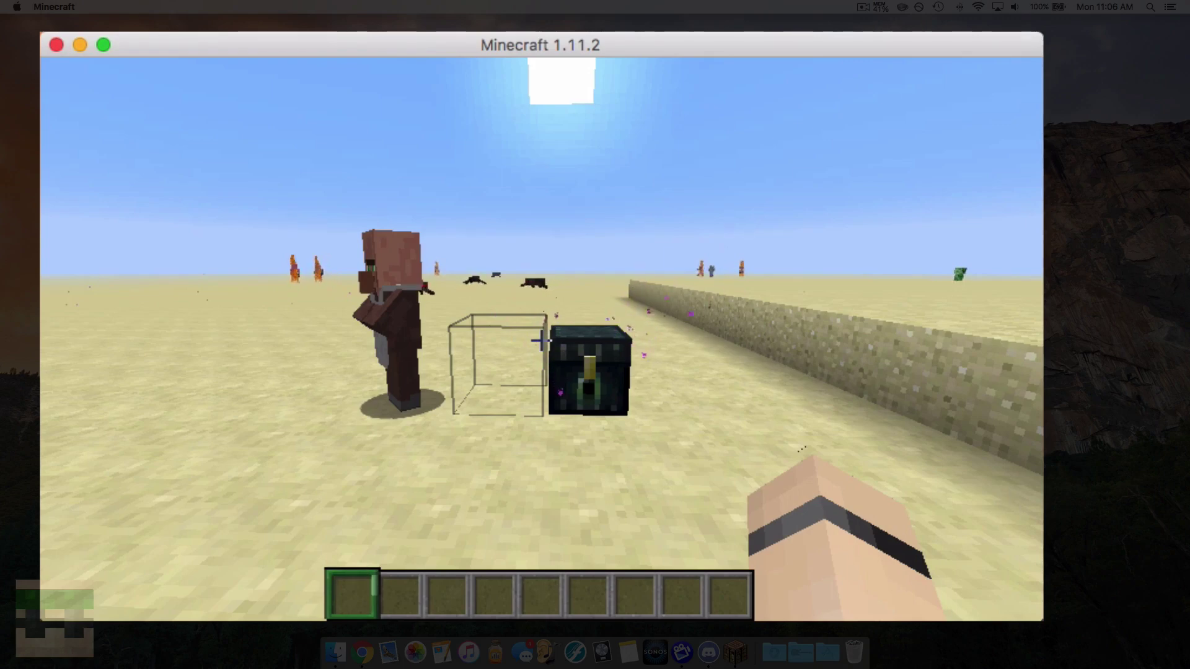
Walk up to the ender chest beside the villager.
{"action": "key", "text": "w"}
{"action": "key", "text": "d"}
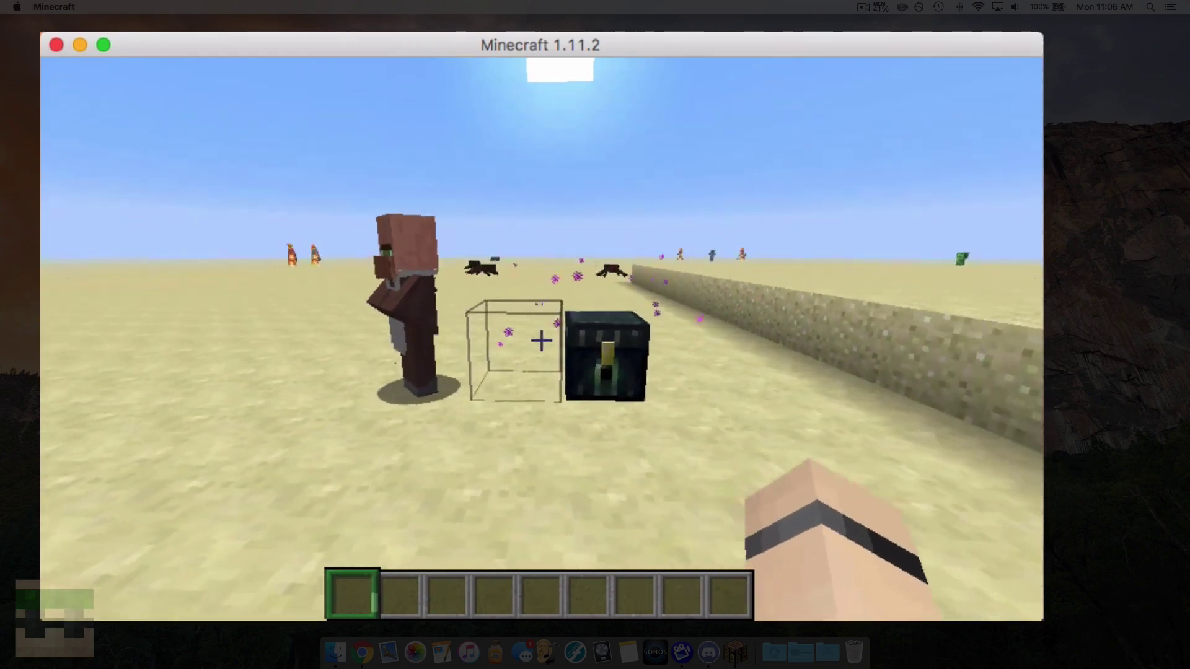
{"action": "key", "text": "w"}
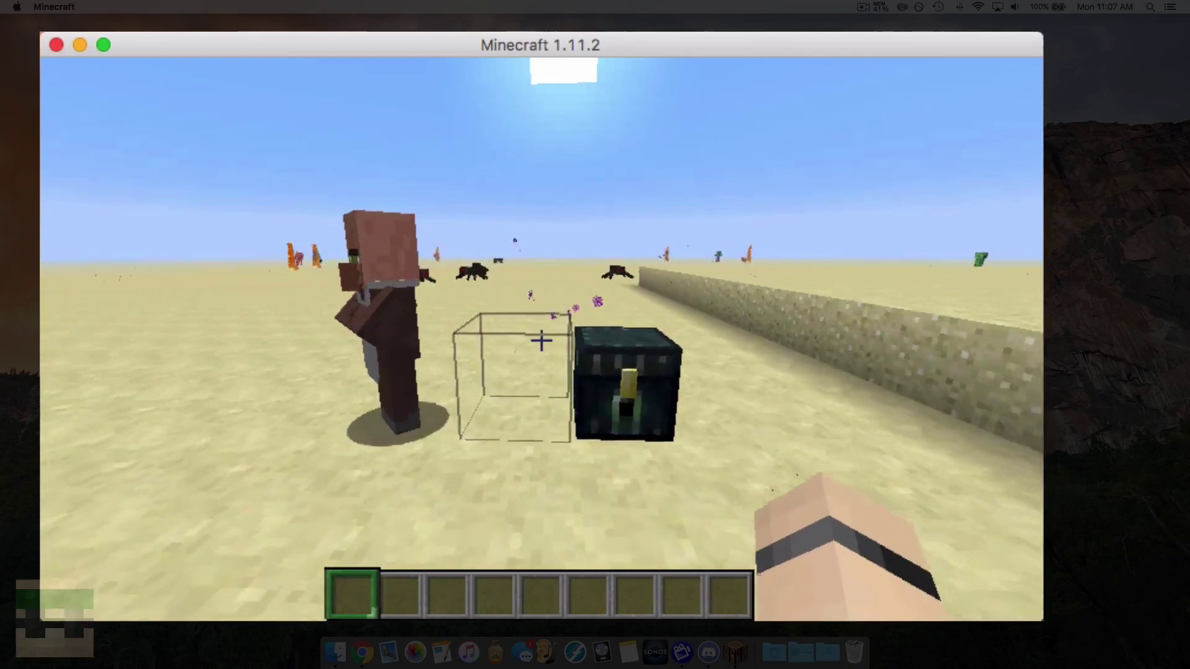
{"action": "scroll", "coordinate": [541, 340], "scroll_direction": "down", "scroll_amount": 2}
{"action": "scroll", "coordinate": [541, 340], "scroll_direction": "down", "scroll_amount": 1}
{"action": "scroll", "coordinate": [541, 340], "scroll_direction": "up", "scroll_amount": 3}
{"action": "scroll", "coordinate": [541, 340], "scroll_direction": "down", "scroll_amount": 2}
{"action": "scroll", "coordinate": [541, 340], "scroll_direction": "down", "scroll_amount": 1}
{"action": "scroll", "coordinate": [541, 341], "scroll_direction": "up", "scroll_amount": 3}
{"action": "scroll", "coordinate": [541, 340], "scroll_direction": "down", "scroll_amount": 3}
{"action": "scroll", "coordinate": [541, 341], "scroll_direction": "up", "scroll_amount": 2}
{"action": "key", "text": "w"}
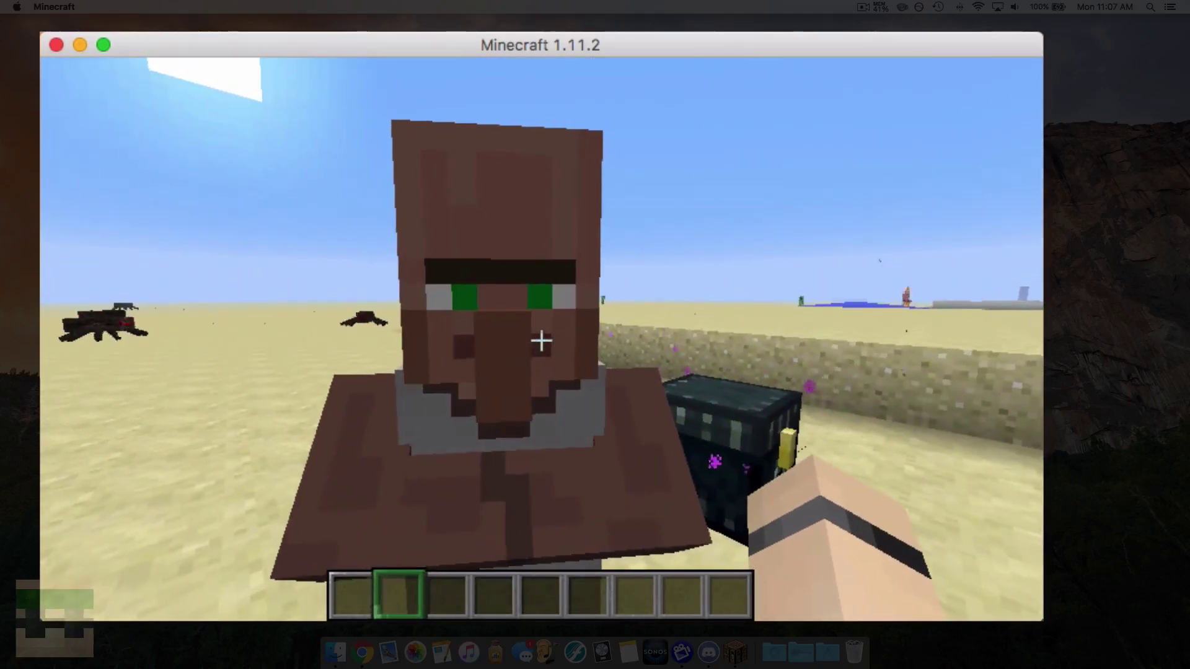
{"action": "key", "text": "s"}
{"action": "key", "text": "w"}
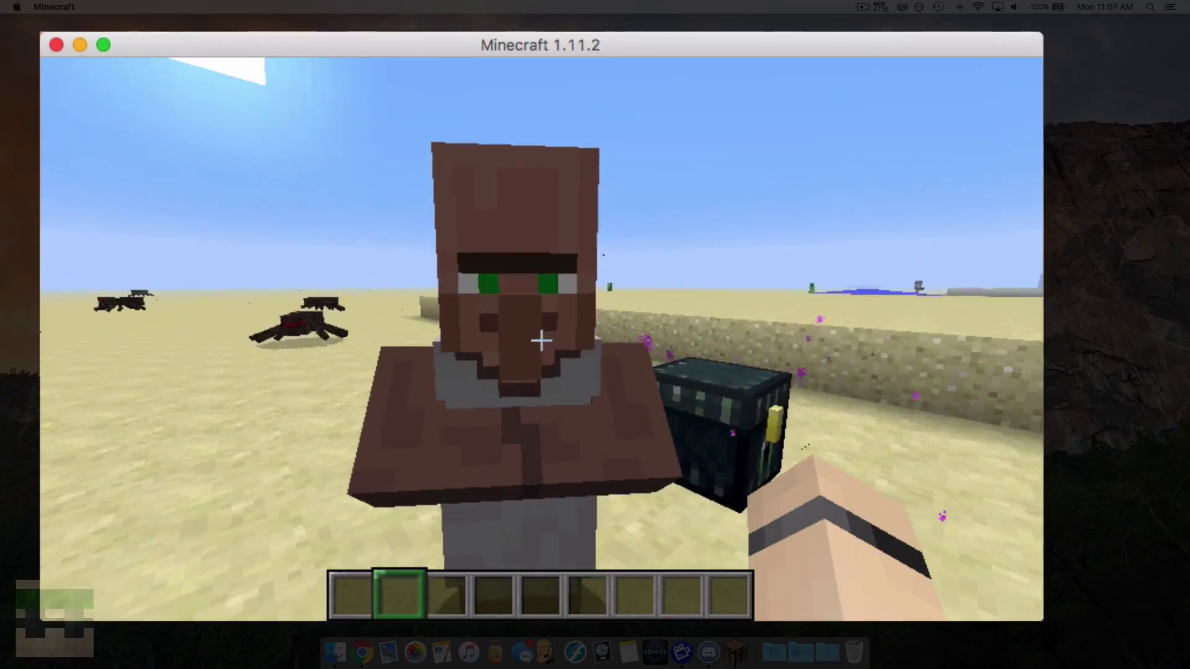
{"action": "key", "text": "s"}
{"action": "key", "text": "w"}
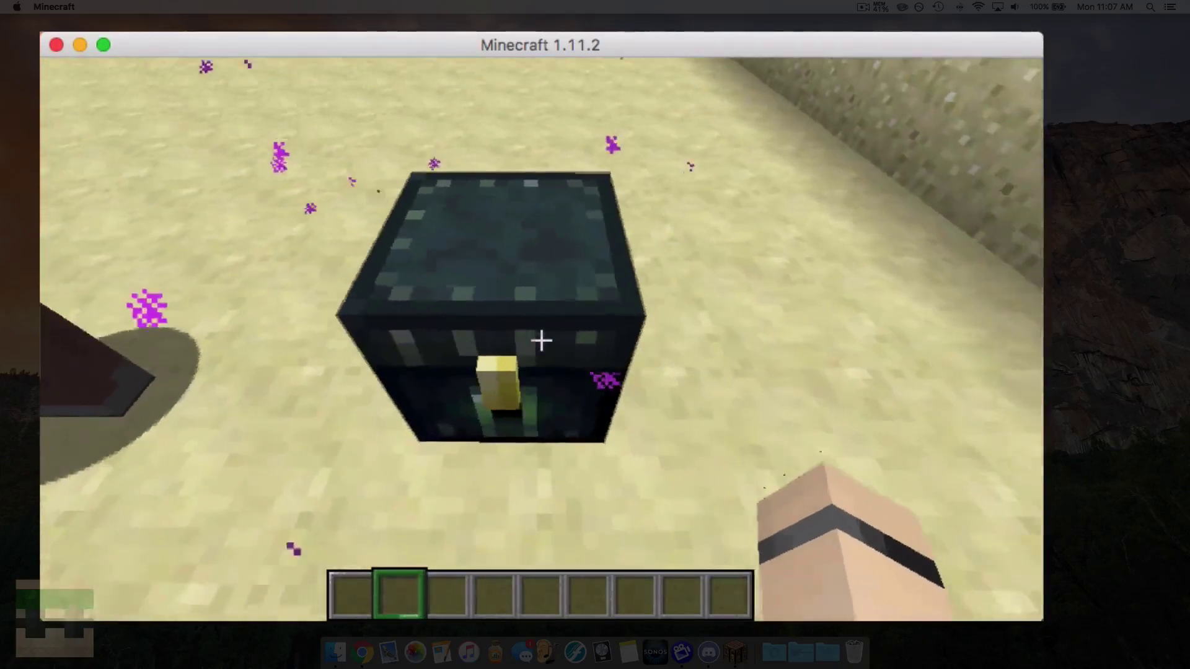
Open and close the ender chest inventory three times.
{"action": "right_click", "coordinate": [541, 340]}
{"action": "key", "text": "Escape"}
{"action": "right_click", "coordinate": [541, 340]}
{"action": "key", "text": "Escape"}
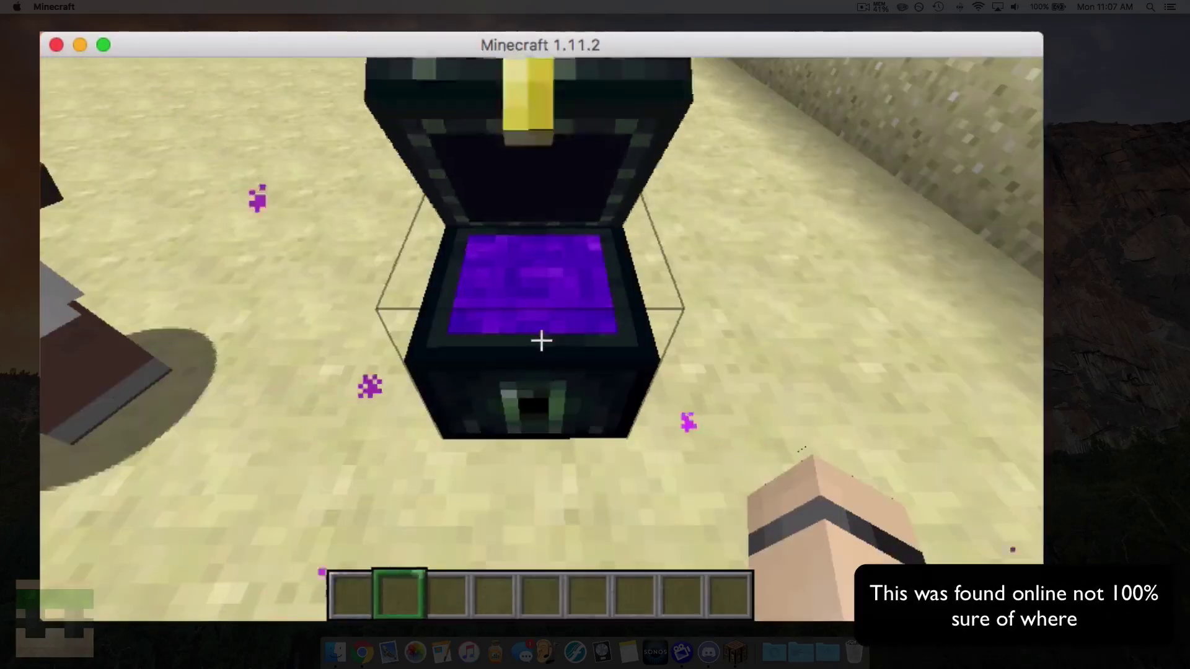
{"action": "right_click", "coordinate": [541, 340]}
{"action": "key", "text": "Escape"}
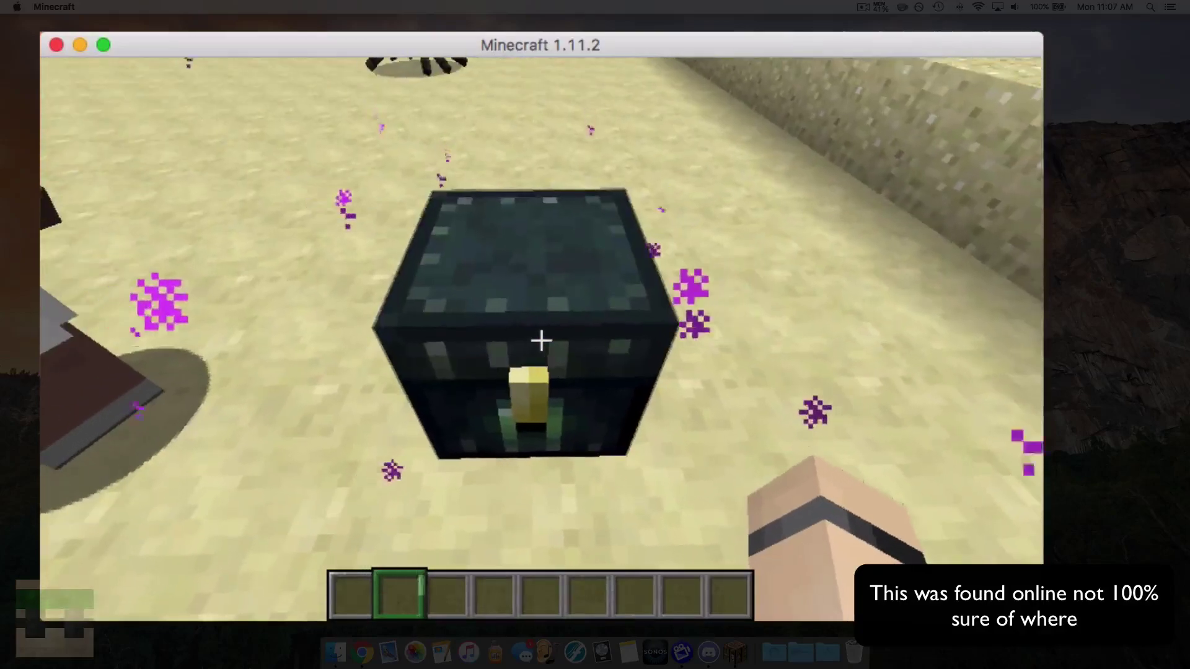
Back away from the chest and walk toward the villager.
{"action": "key", "text": "s"}
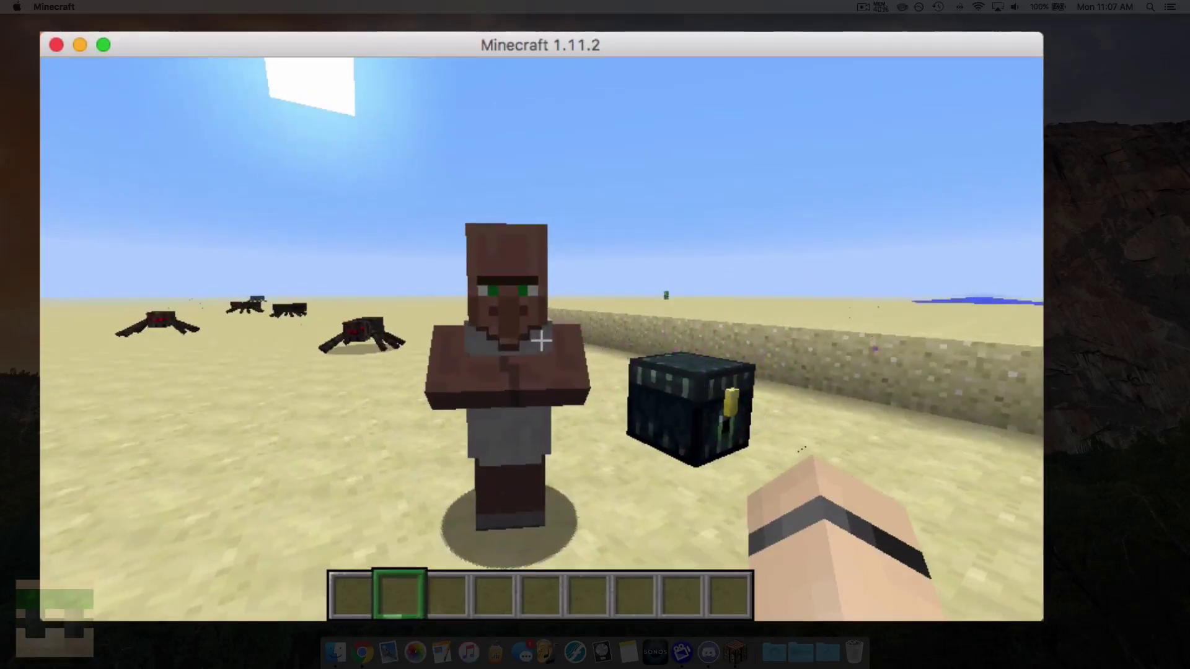
{"action": "key", "text": "d"}
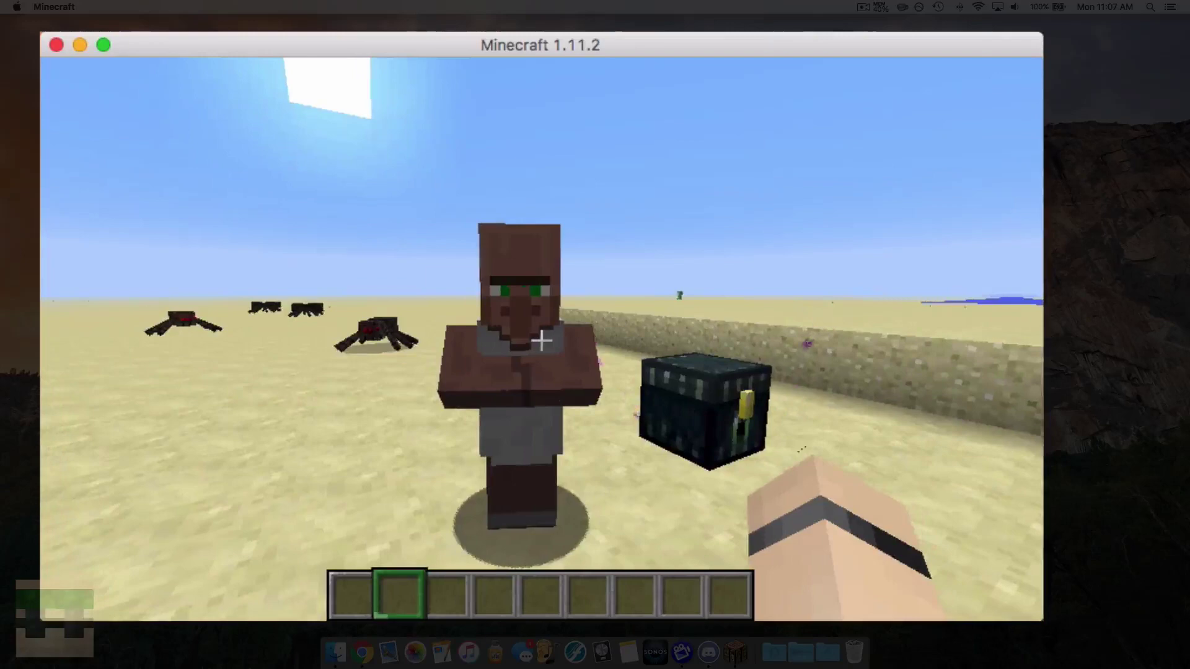
{"action": "key", "text": "a"}
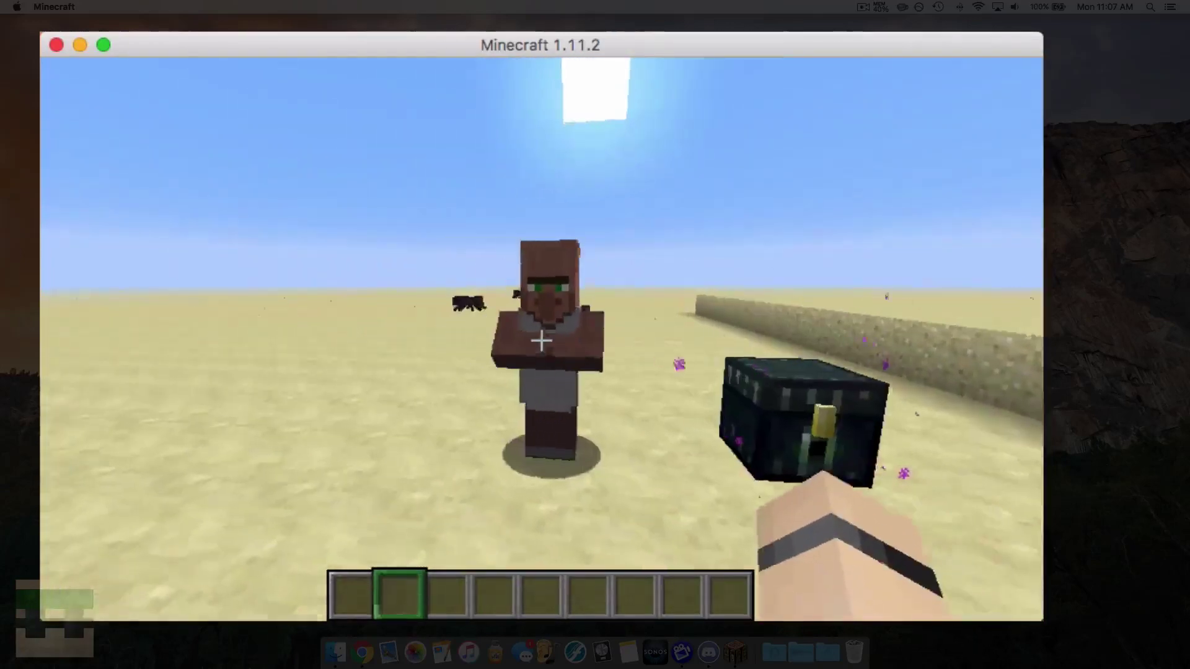
{"action": "scroll", "coordinate": [540, 340], "scroll_direction": "up", "scroll_amount": 1}
{"action": "scroll", "coordinate": [540, 340], "scroll_direction": "down", "scroll_amount": 2}
{"action": "scroll", "coordinate": [540, 340], "scroll_direction": "down", "scroll_amount": 2}
{"action": "scroll", "coordinate": [540, 340], "scroll_direction": "down", "scroll_amount": 1}
{"action": "key", "text": "w"}
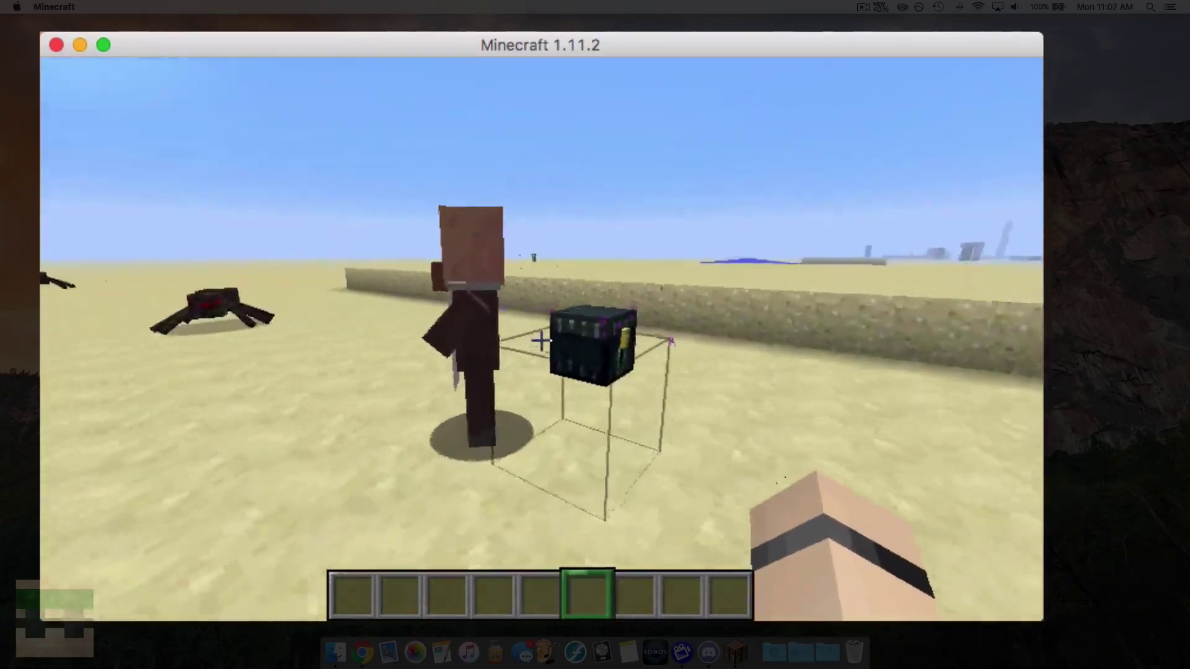
{"action": "key", "text": "w"}
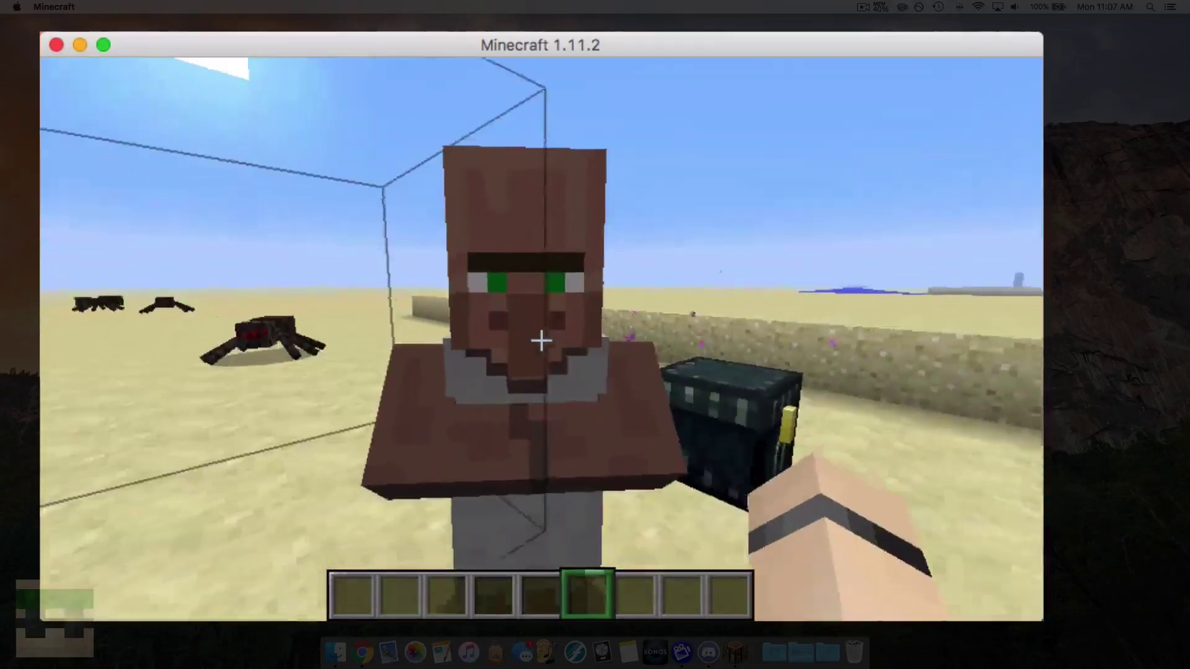
Cycle the held item through hotbar slots 1 to 5.
{"action": "key", "text": "1"}
{"action": "key", "text": "4"}
{"action": "key", "text": "5"}
{"action": "key", "text": "3"}
{"action": "key", "text": "1"}
{"action": "key", "text": "2"}
{"action": "key", "text": "3"}
{"action": "key", "text": "4"}
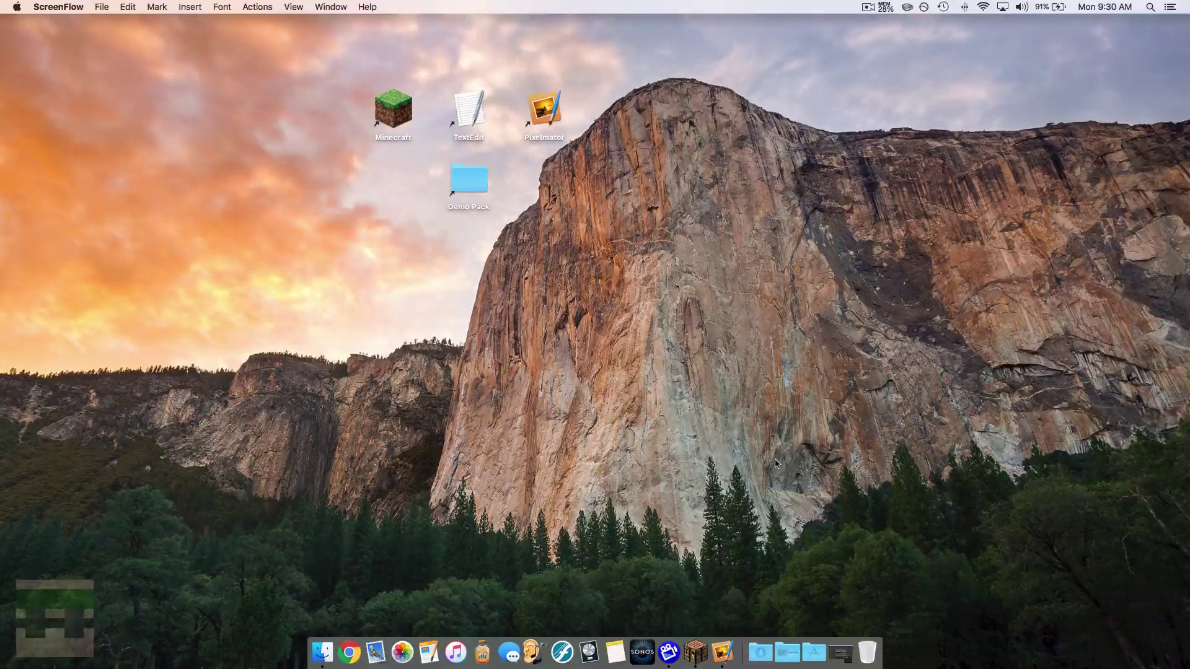
Browse Demo Pack > assets > minecraft > textures > models > armor in Finder.
{"action": "double_click", "coordinate": [474, 184]}
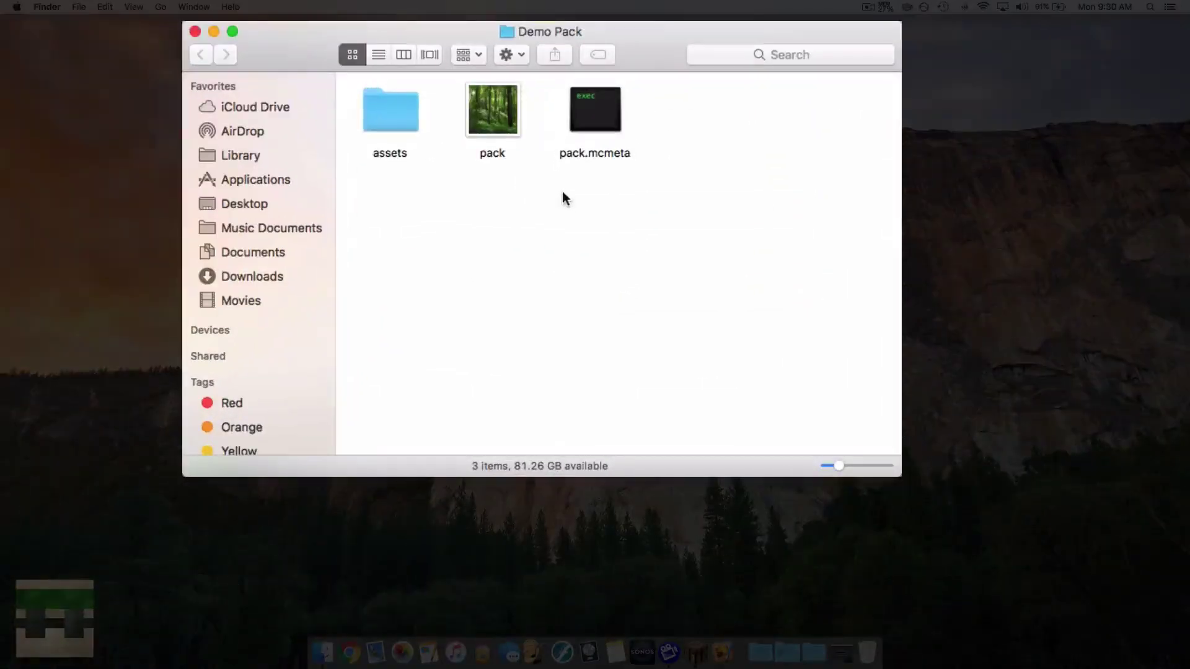
{"action": "double_click", "coordinate": [385, 102]}
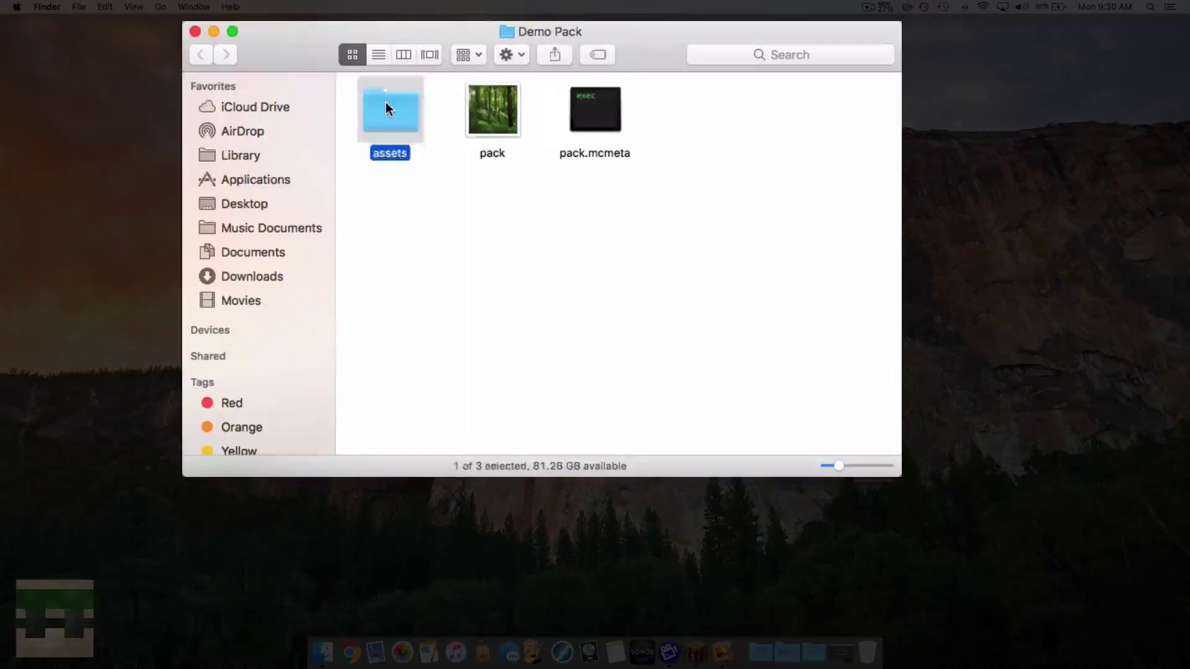
{"action": "double_click", "coordinate": [386, 106]}
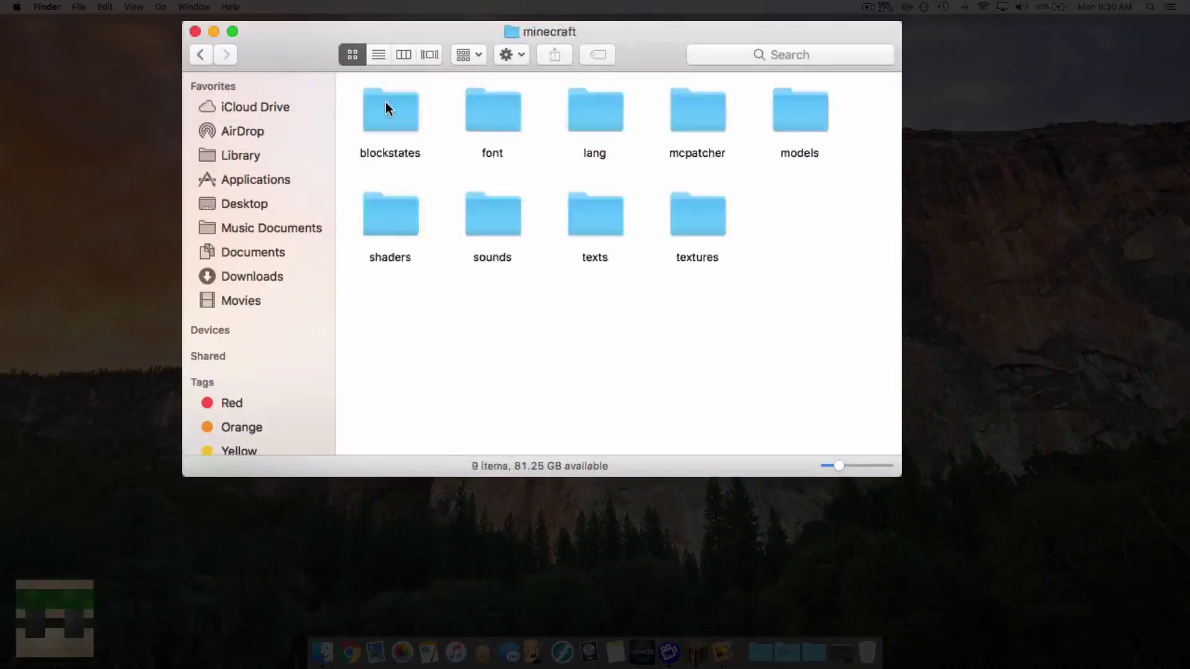
{"action": "left_click", "coordinate": [710, 218]}
{"action": "double_click", "coordinate": [708, 218]}
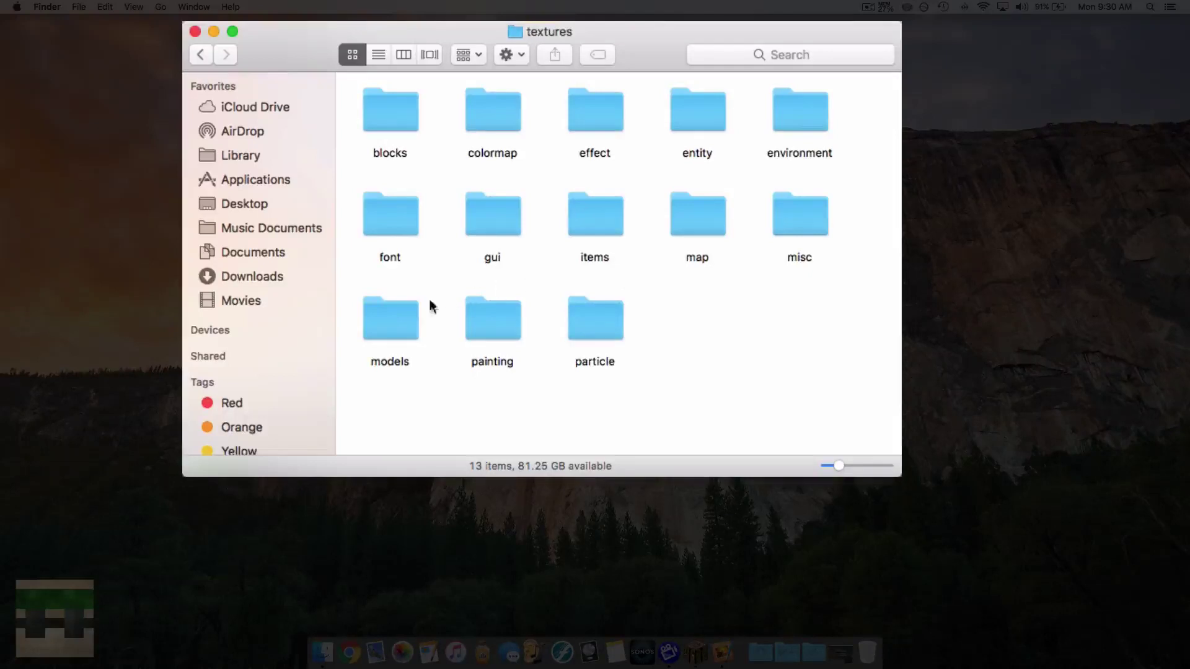
{"action": "double_click", "coordinate": [399, 315]}
{"action": "double_click", "coordinate": [400, 114]}
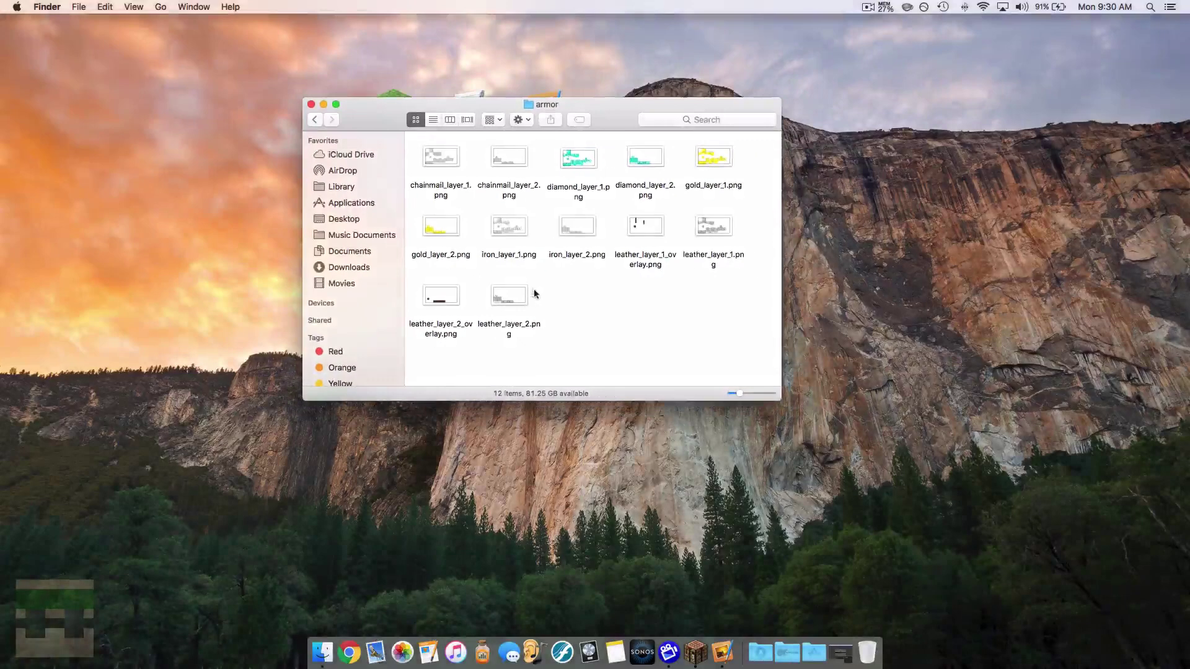
Open diamond_layer_1.png in Pixelmator.
{"action": "left_click", "coordinate": [566, 165]}
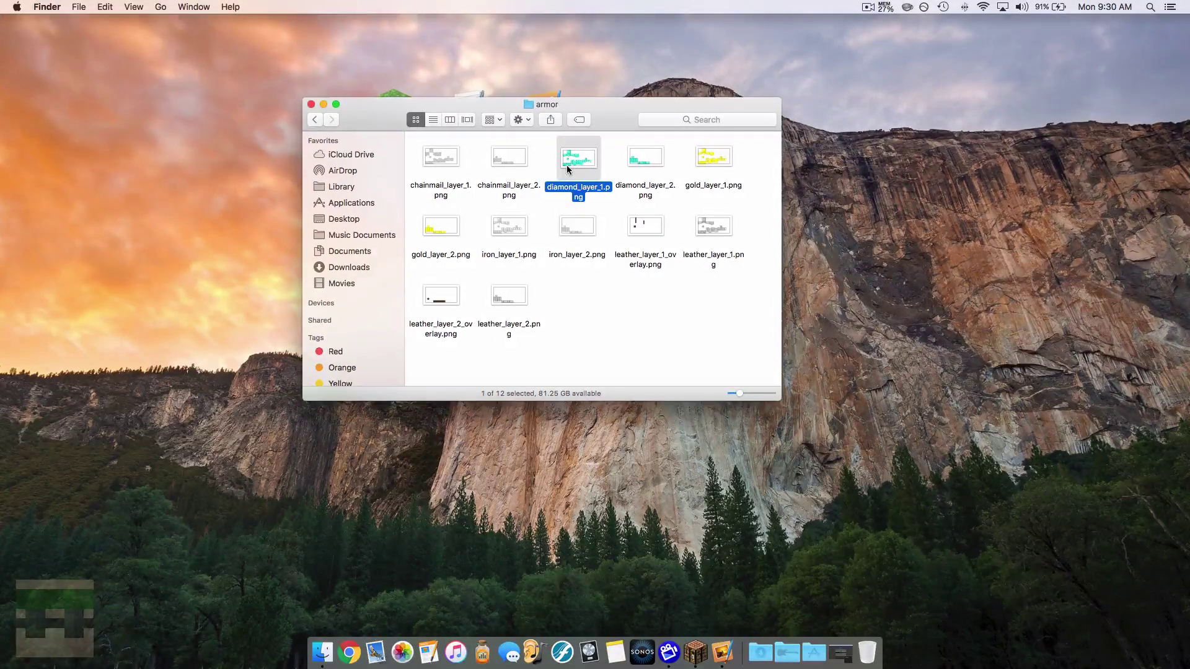
{"action": "right_click", "coordinate": [566, 165]}
{"action": "mouse_move", "coordinate": [596, 183]}
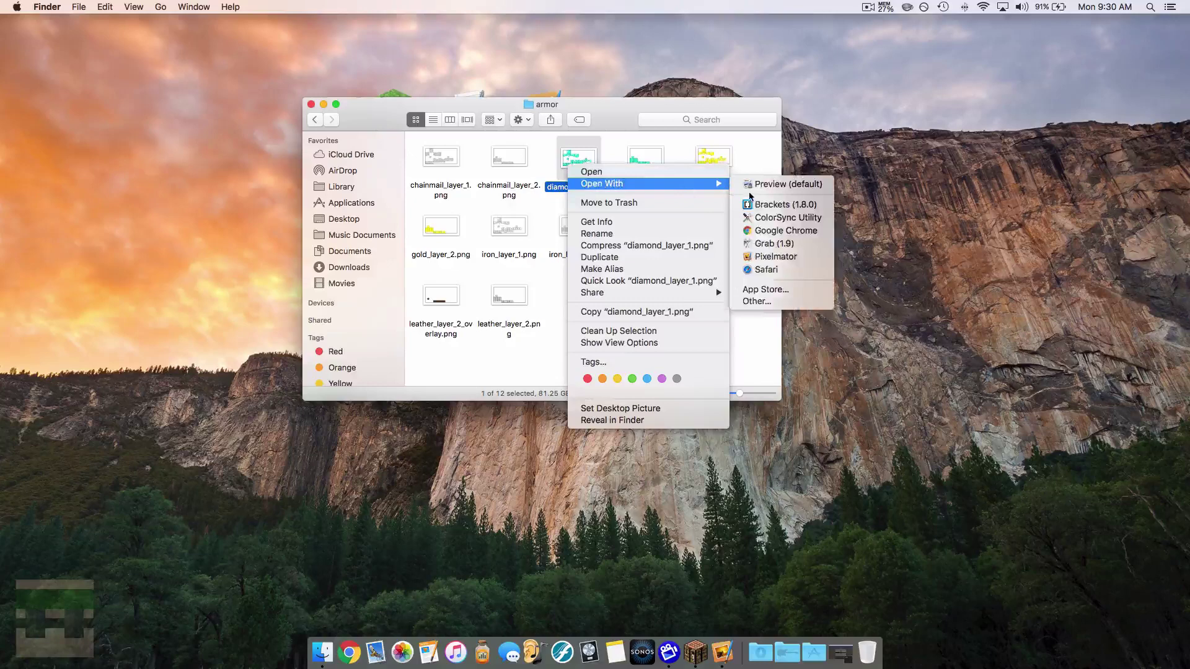
{"action": "left_click", "coordinate": [753, 253]}
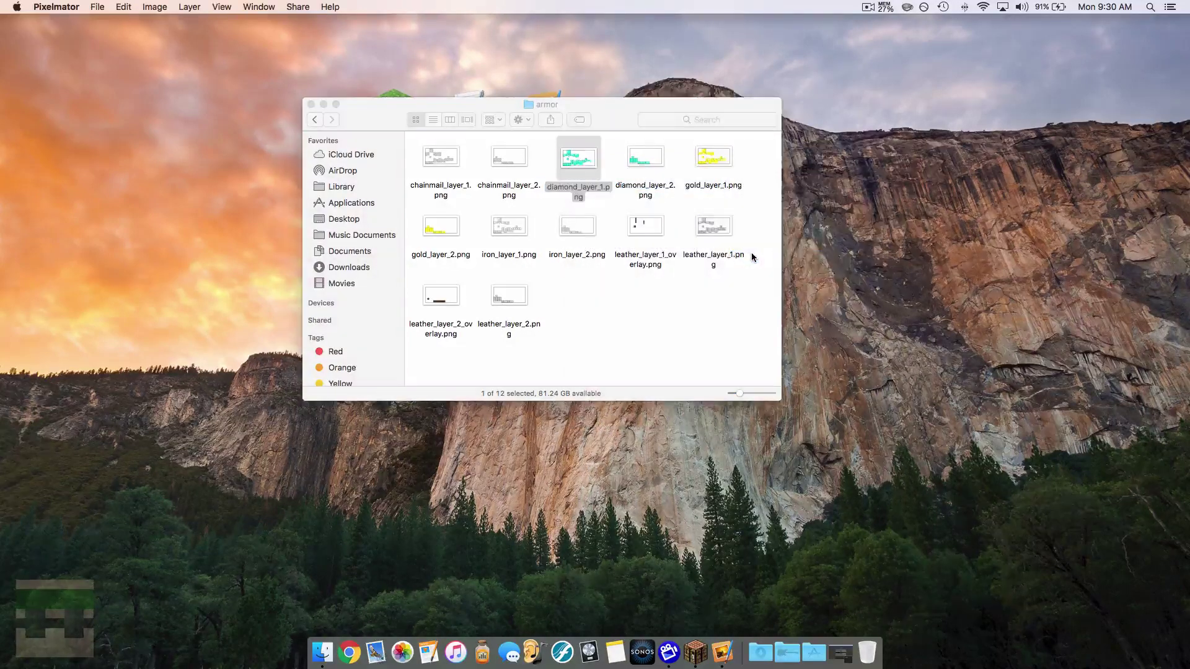
Reposition and enlarge the image window, then zoom in on the texture.
{"action": "left_click_drag", "start_coordinate": [844, 29], "coordinate": [402, 148]}
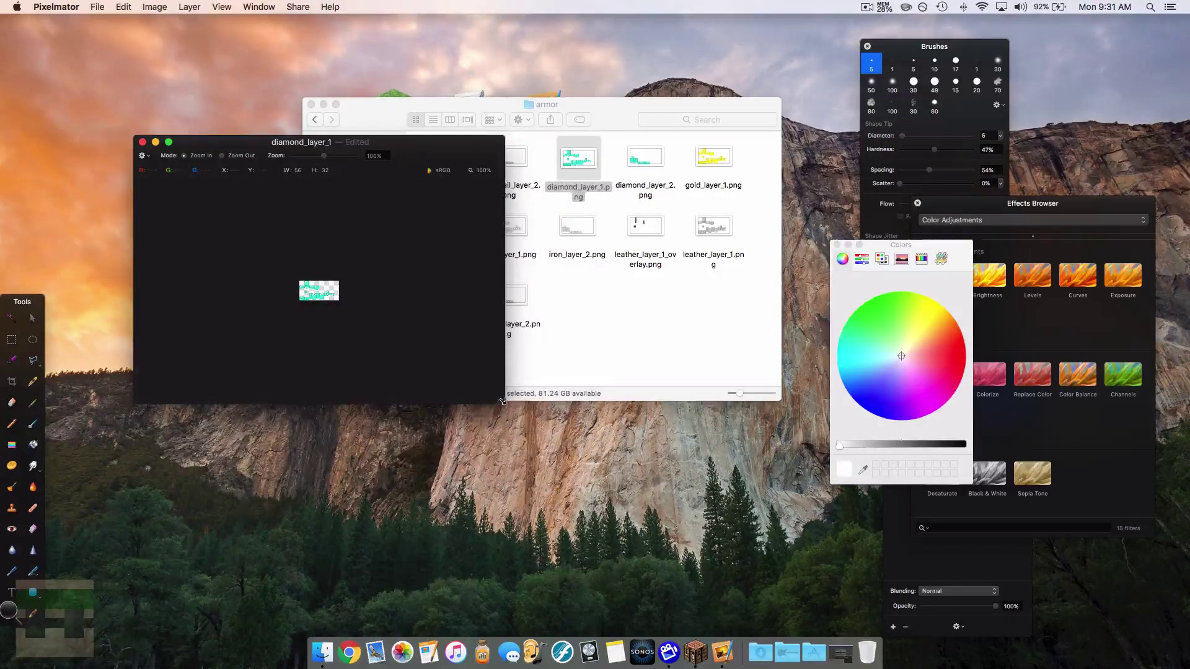
{"action": "left_click_drag", "start_coordinate": [503, 403], "coordinate": [729, 615]}
{"action": "left_click", "coordinate": [526, 324]}
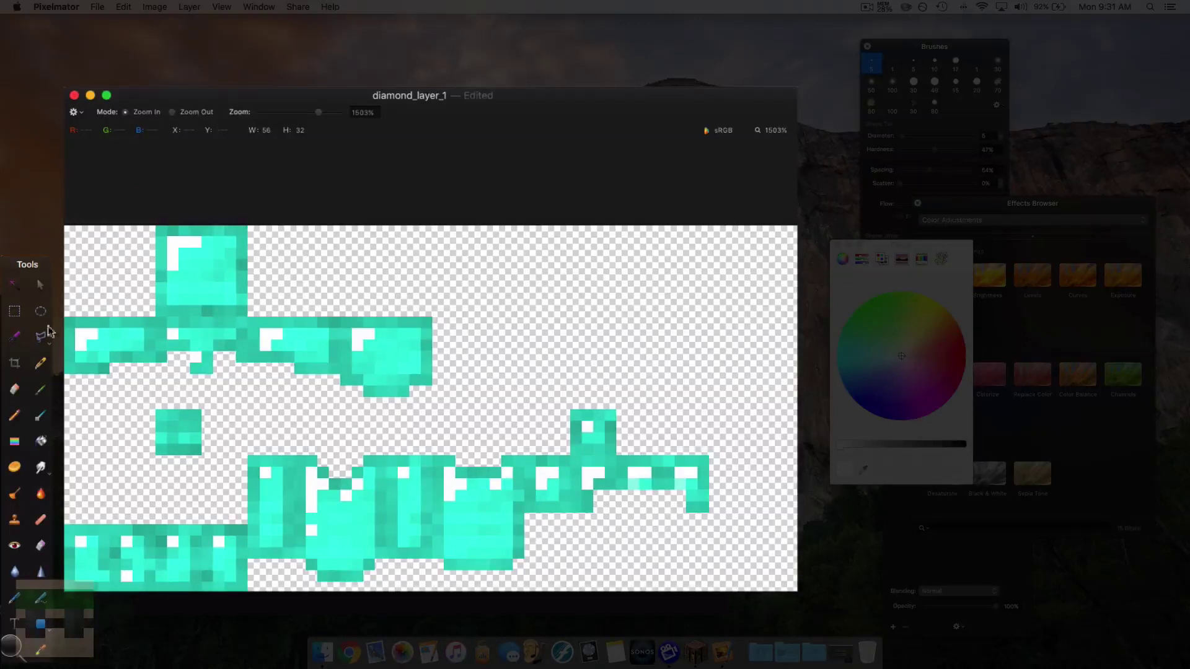
Select the 8×11 chestplate front in the middle of the diamond texture with the Rectangular Marquee.
{"action": "left_click", "coordinate": [15, 313]}
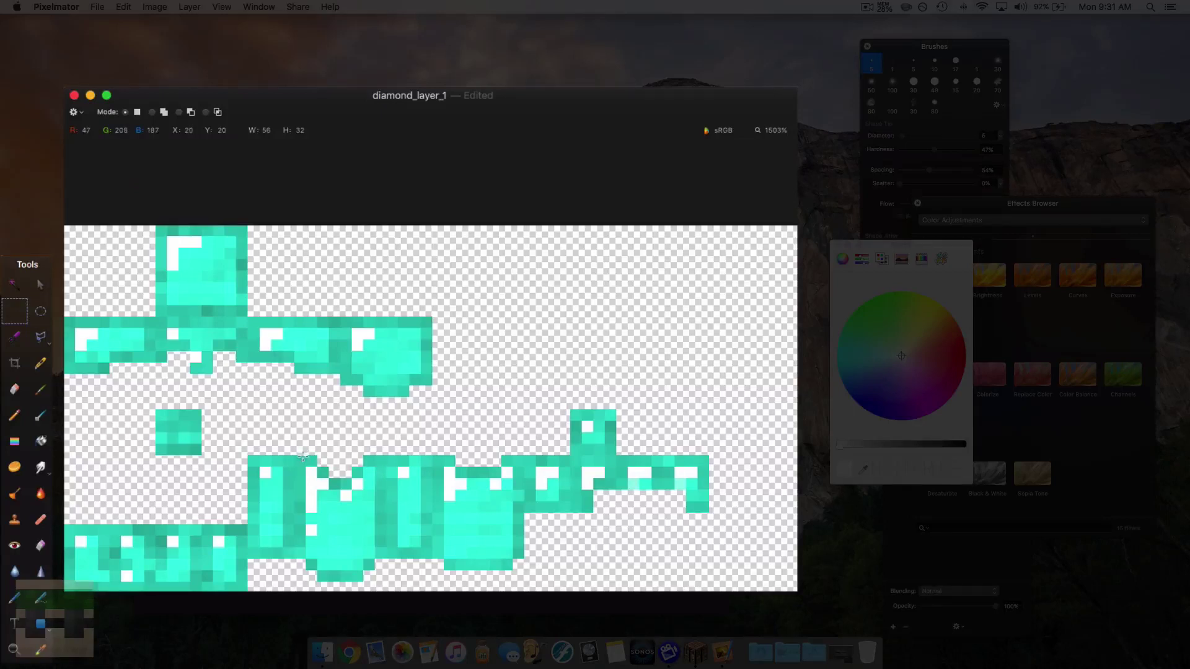
{"action": "left_click_drag", "start_coordinate": [300, 457], "coordinate": [386, 581]}
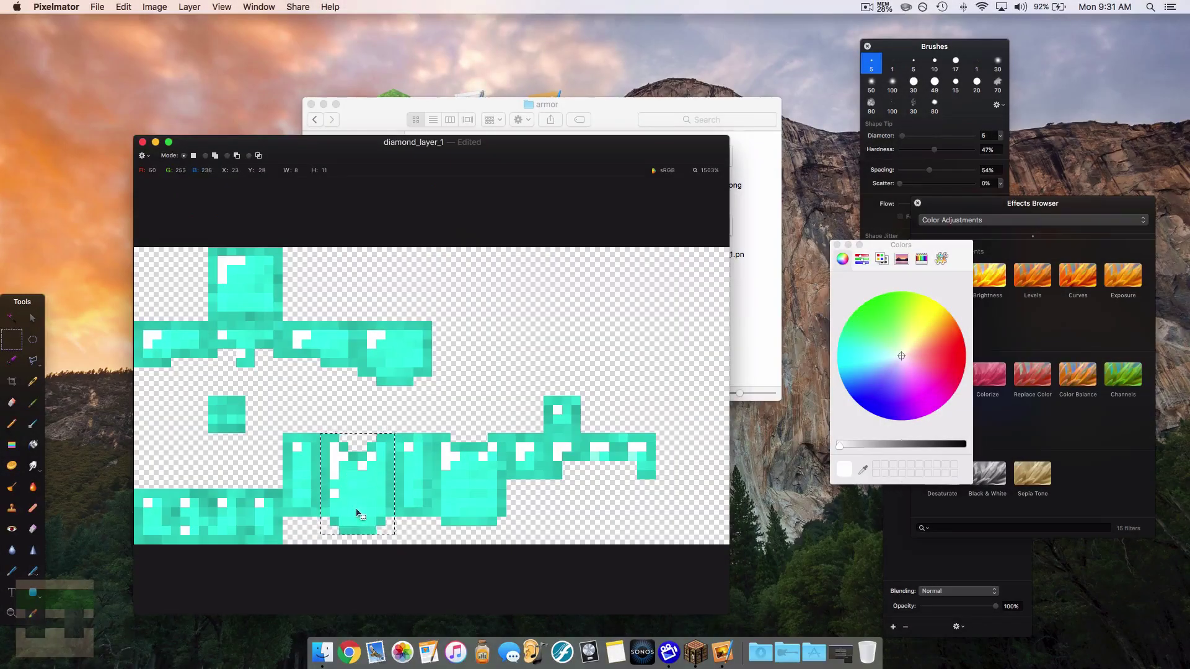
{"action": "left_click_drag", "start_coordinate": [520, 151], "coordinate": [524, 79]}
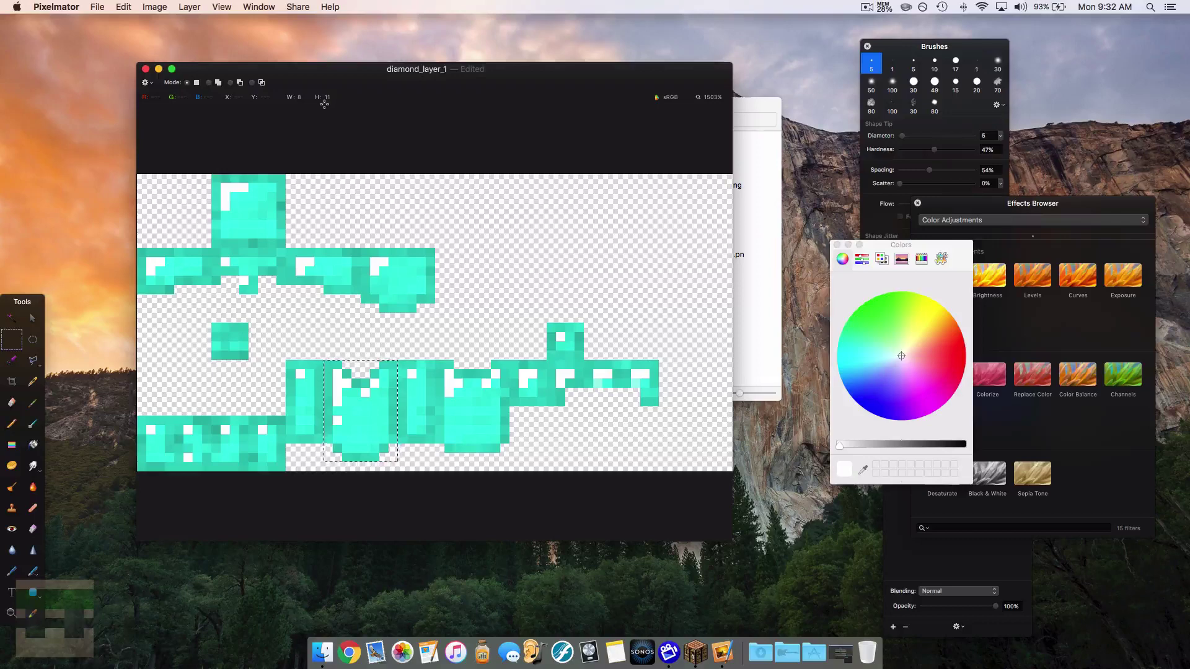
{"action": "left_click", "coordinate": [97, 7]}
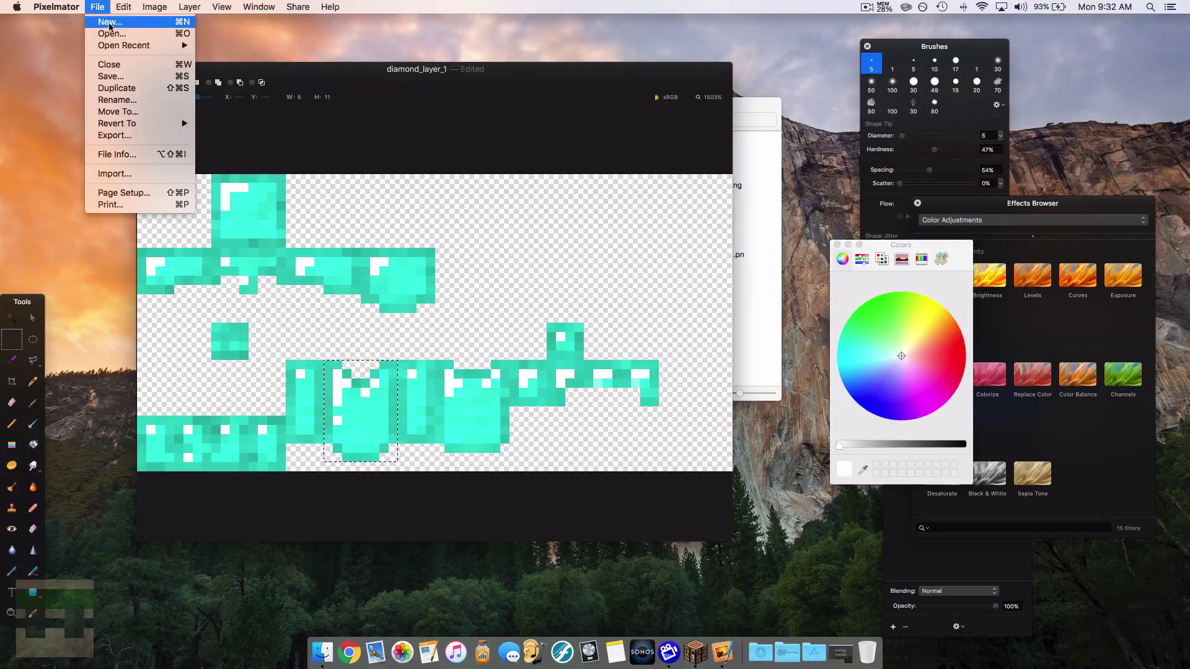
Create a new image 8 pixels wide and 44 pixels tall.
{"action": "left_click", "coordinate": [109, 26]}
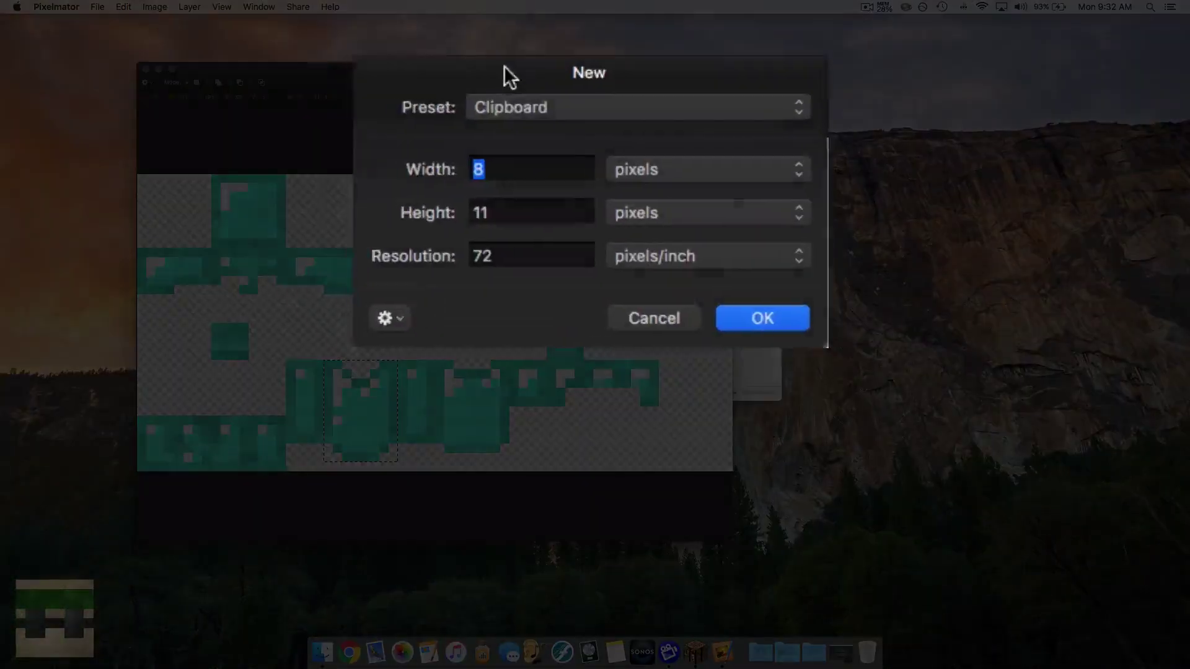
{"action": "left_click_drag", "start_coordinate": [513, 81], "coordinate": [425, 74]}
{"action": "left_click", "coordinate": [412, 170]}
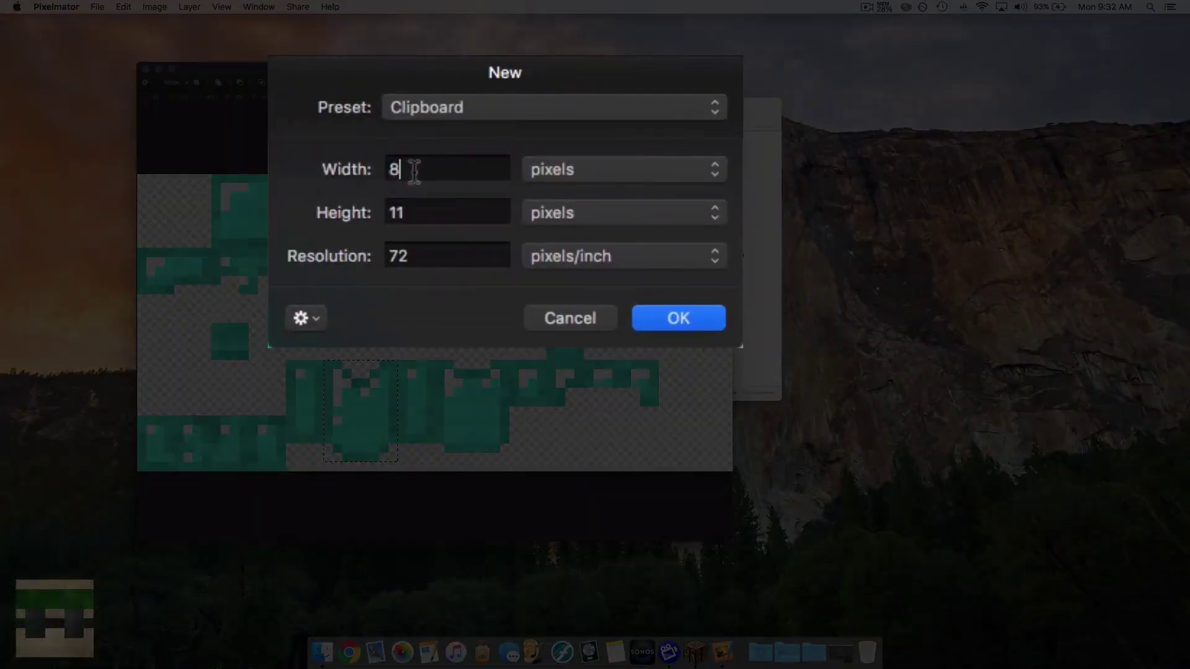
{"action": "left_click_drag", "start_coordinate": [461, 173], "coordinate": [324, 218]}
{"action": "left_click", "coordinate": [429, 215]}
{"action": "left_click_drag", "start_coordinate": [430, 165], "coordinate": [311, 166]}
{"action": "double_click", "coordinate": [418, 216]}
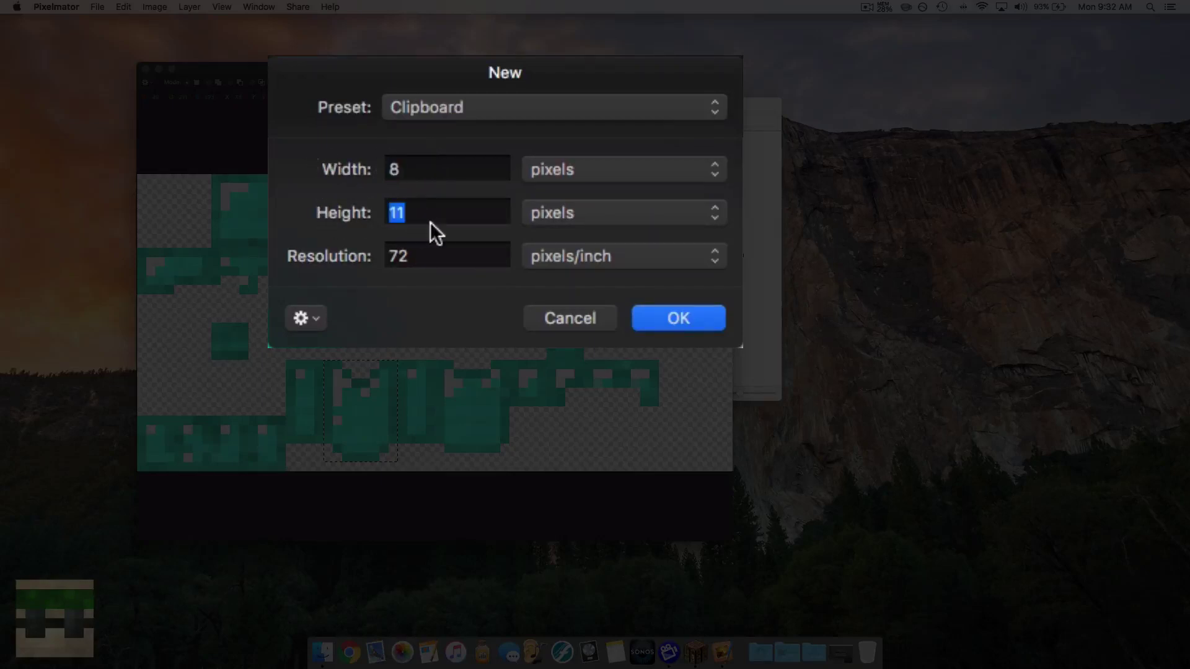
{"action": "left_click", "coordinate": [427, 213]}
{"action": "left_click_drag", "start_coordinate": [435, 214], "coordinate": [350, 209]}
{"action": "key", "text": "BackSpace"}
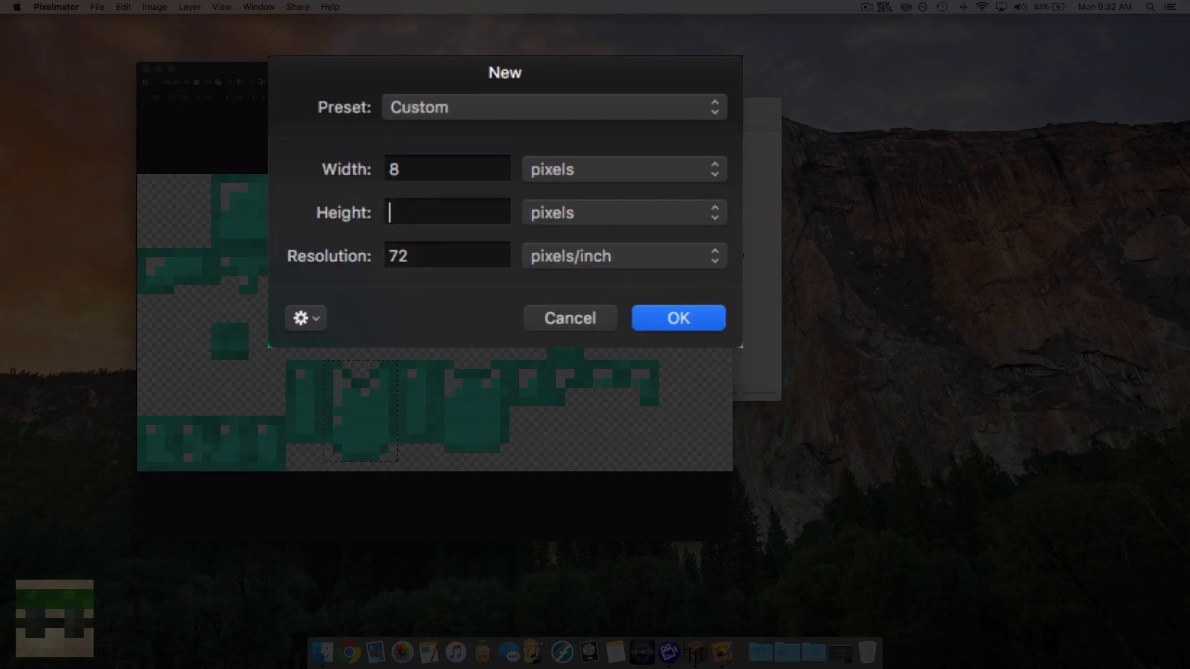
{"action": "type", "text": "44"}
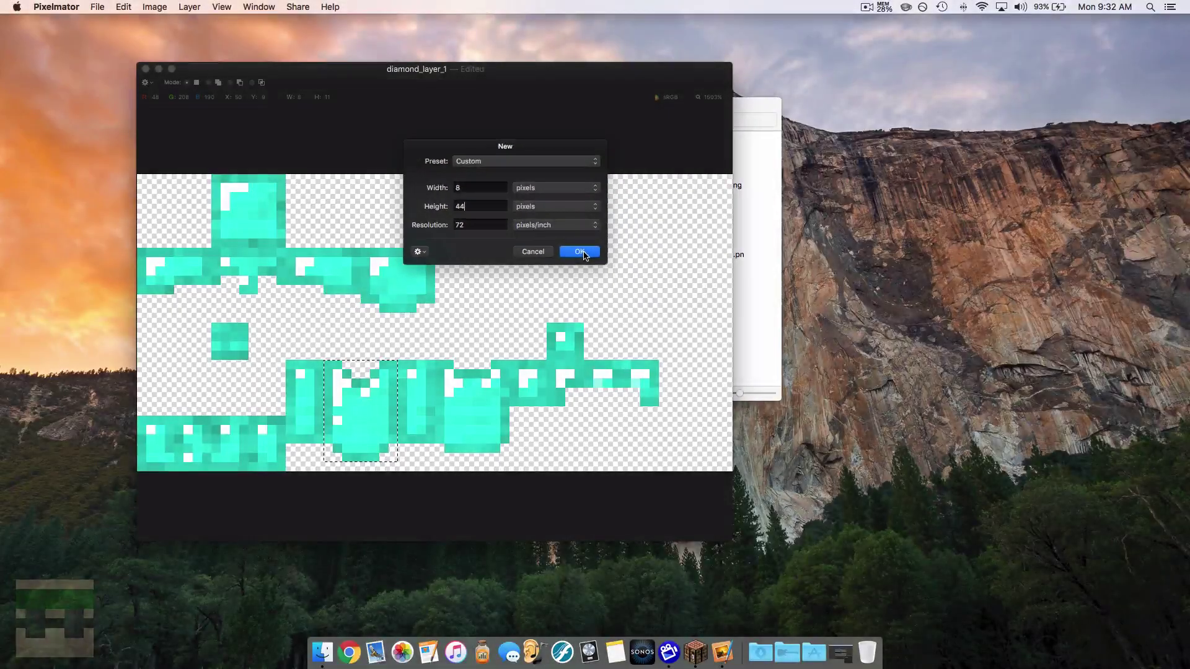
{"action": "left_click", "coordinate": [579, 252]}
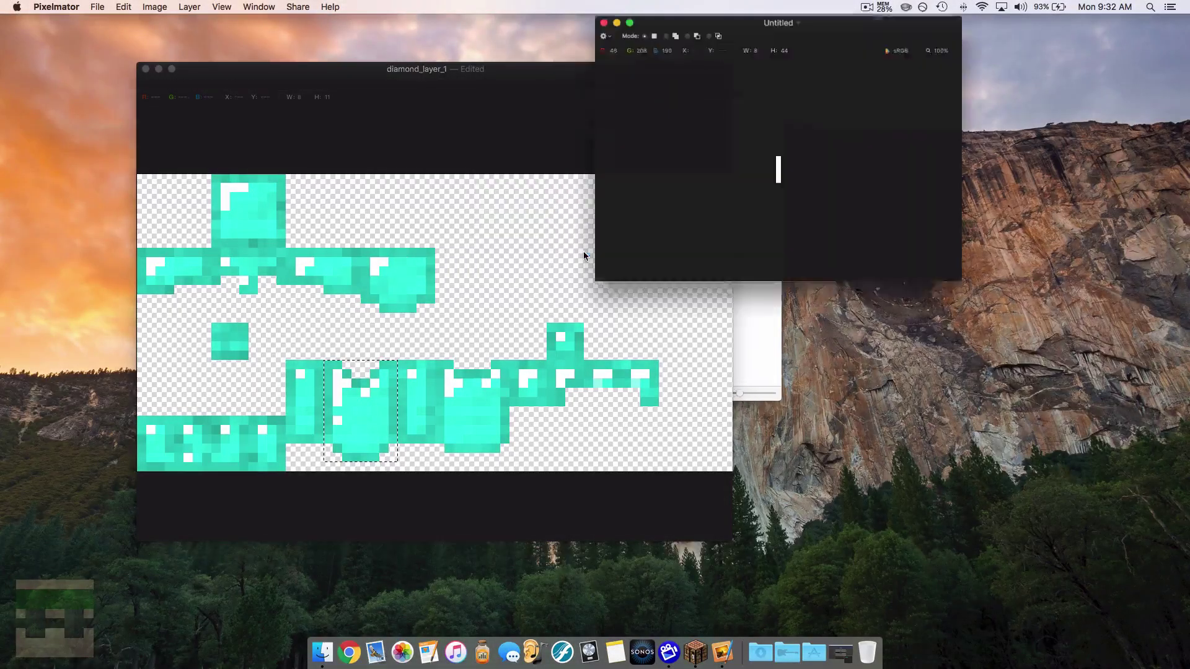
Centre the blank 8×44 canvas, zoom it to 832% and enlarge its window.
{"action": "left_click_drag", "start_coordinate": [863, 25], "coordinate": [517, 70]}
{"action": "key", "text": "z"}
{"action": "left_click", "coordinate": [440, 188]}
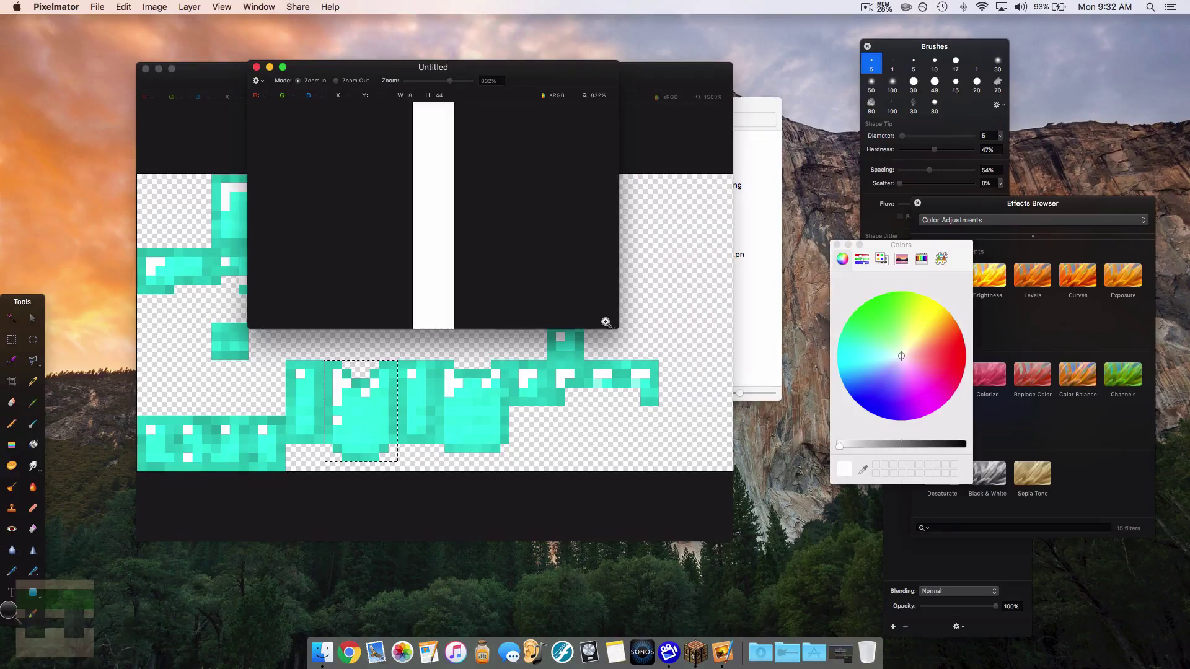
{"action": "left_click_drag", "start_coordinate": [613, 326], "coordinate": [766, 536]}
{"action": "left_click_drag", "start_coordinate": [578, 70], "coordinate": [503, 40]}
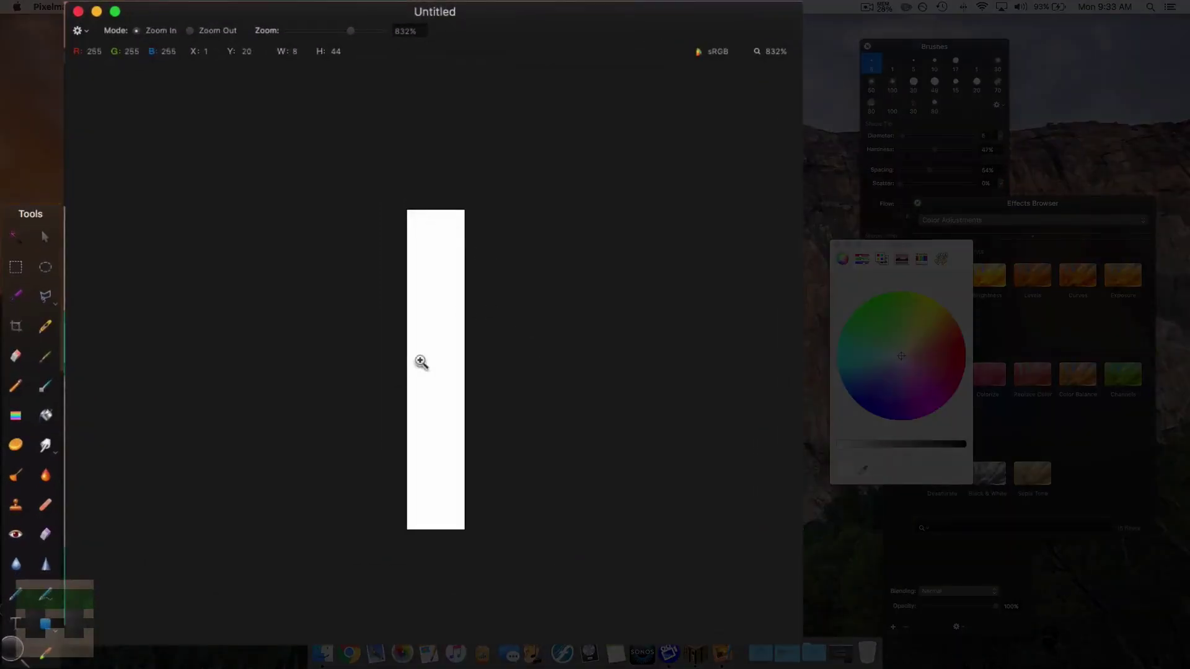
Paste chestplate copies stacked top to bottom in the 8×44 strip, and show the Layers panel.
{"action": "key", "text": "super+v"}
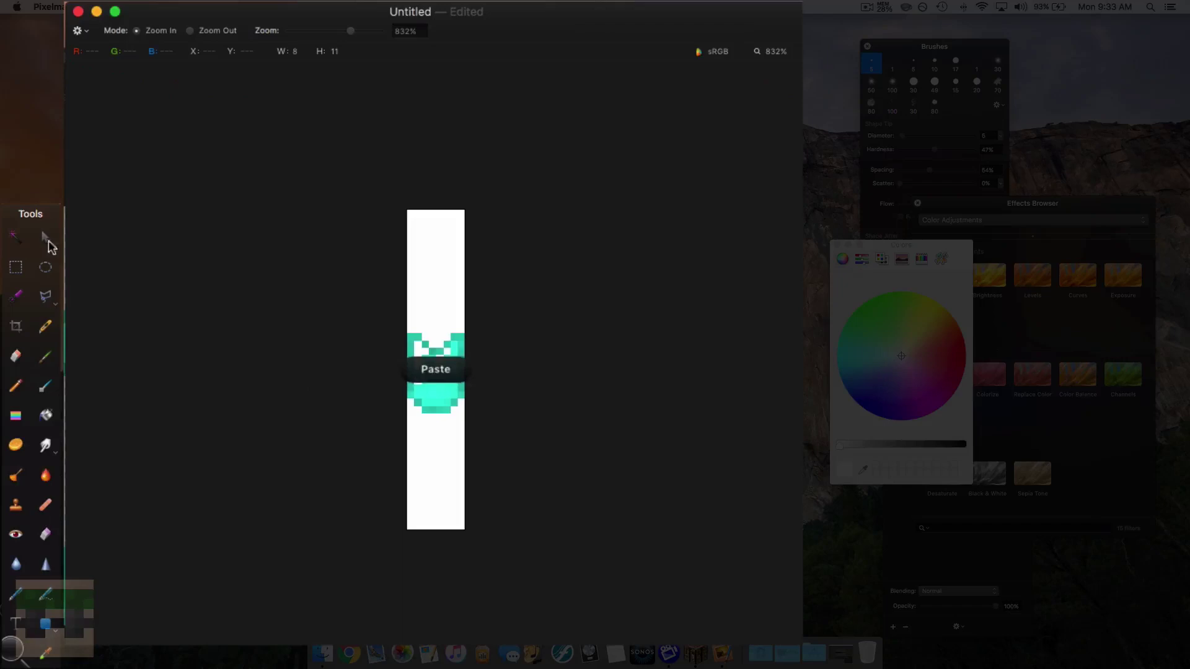
{"action": "left_click_drag", "start_coordinate": [441, 366], "coordinate": [455, 249]}
{"action": "key", "text": "super+v"}
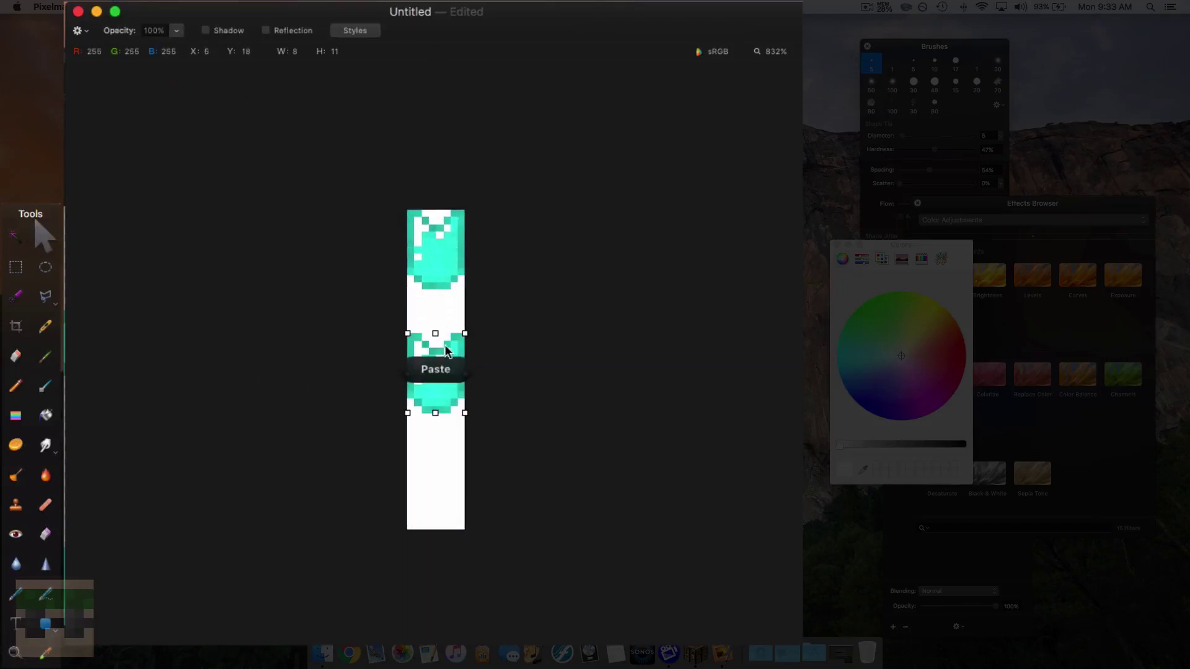
{"action": "left_click_drag", "start_coordinate": [454, 353], "coordinate": [451, 464]}
{"action": "key", "text": "super+v"}
{"action": "key", "text": "super+v"}
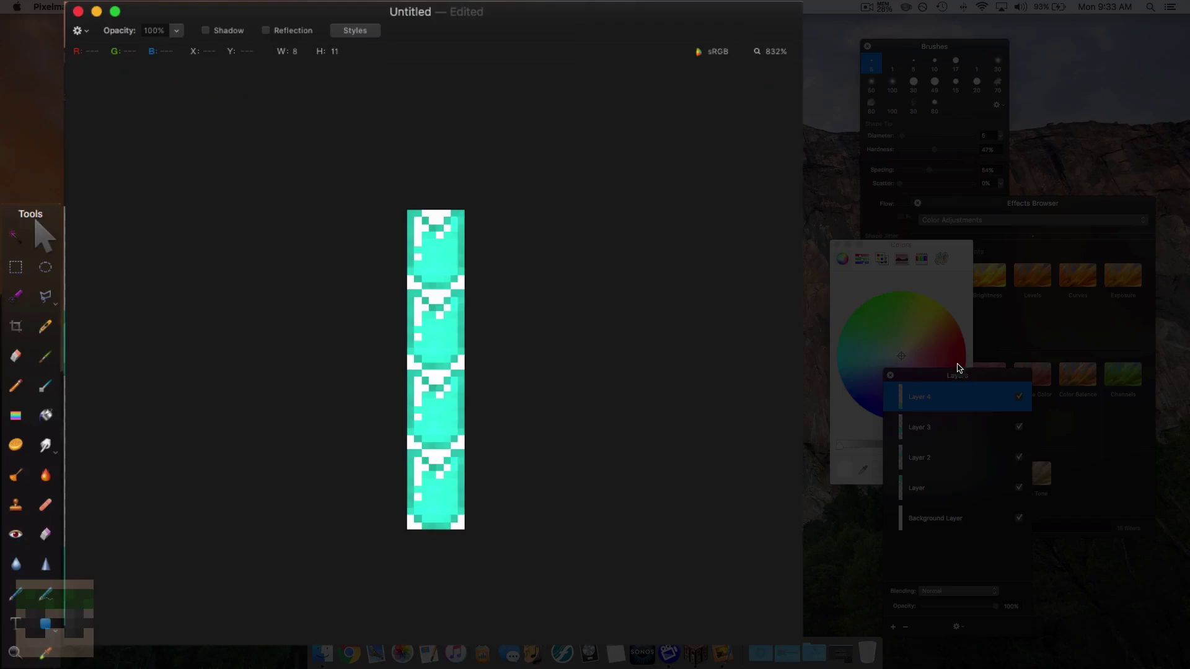
{"action": "left_click", "coordinate": [963, 366]}
{"action": "left_click_drag", "start_coordinate": [755, 235], "coordinate": [765, 225]}
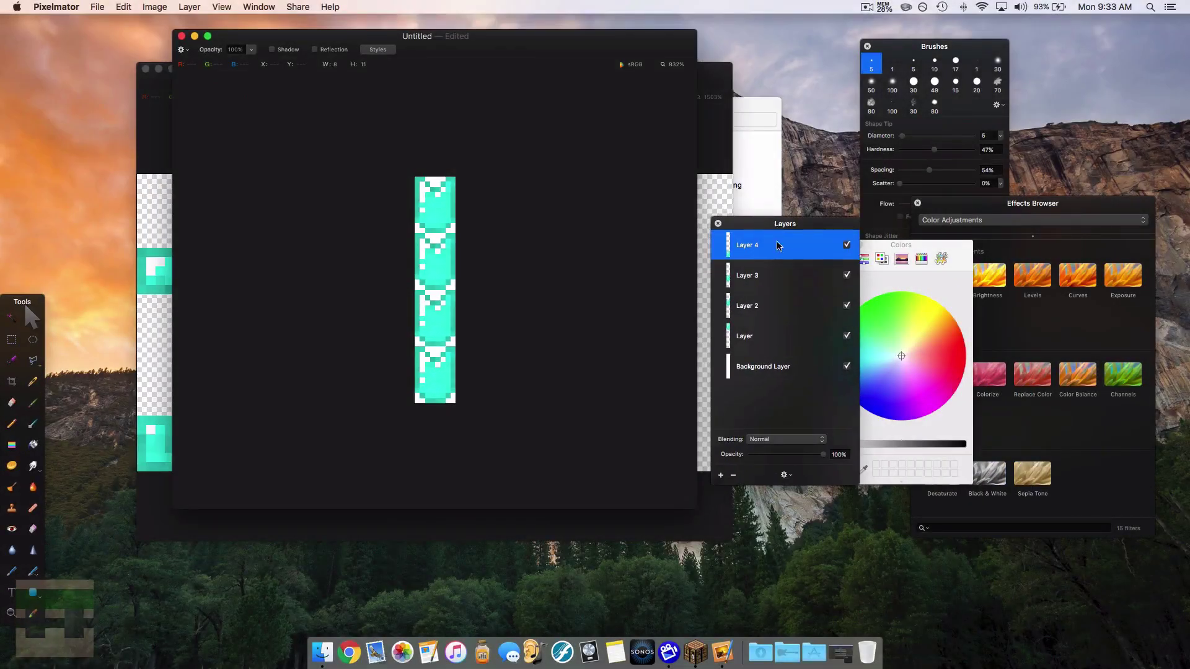
Delete the Background Layer and return to the Arrange tool.
{"action": "left_click", "coordinate": [771, 366]}
{"action": "key", "text": "Up"}
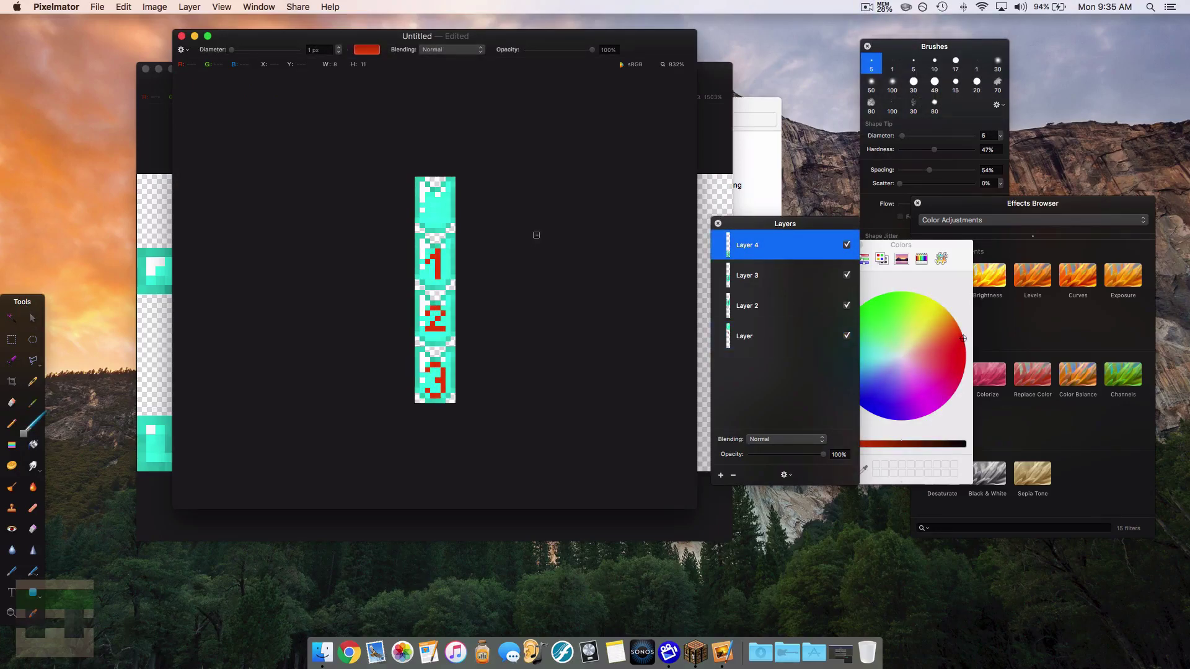
{"action": "left_click", "coordinate": [35, 319]}
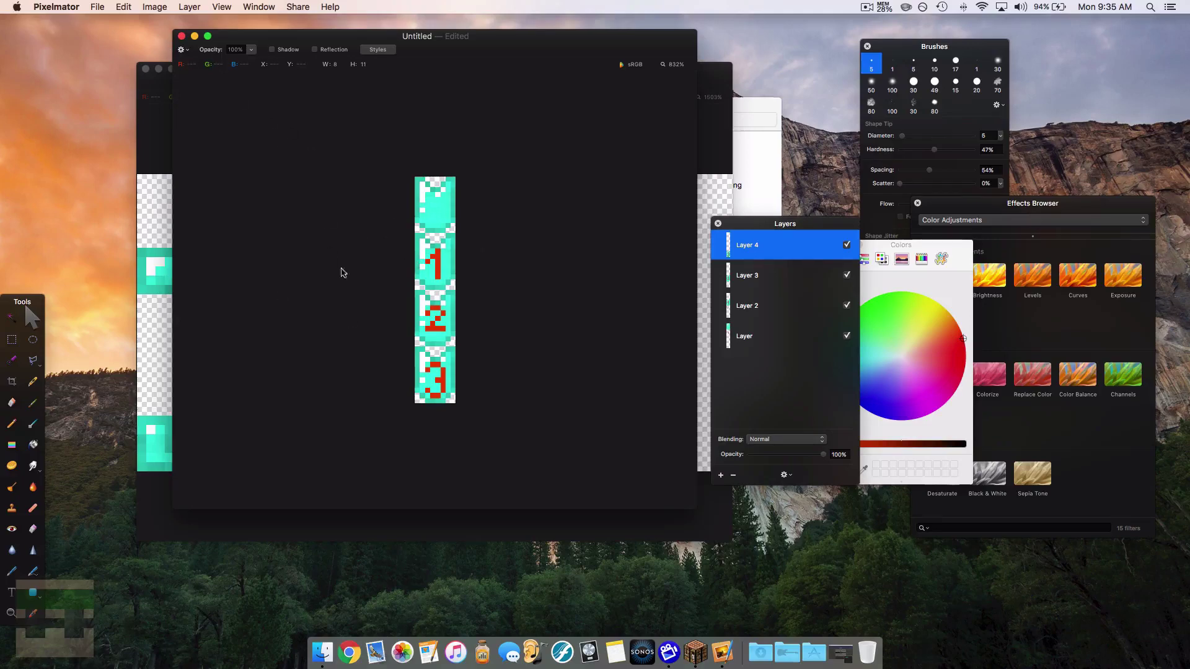
Export the strip as a PNG named chestplateanimation to the Desktop.
{"action": "left_click", "coordinate": [96, 8]}
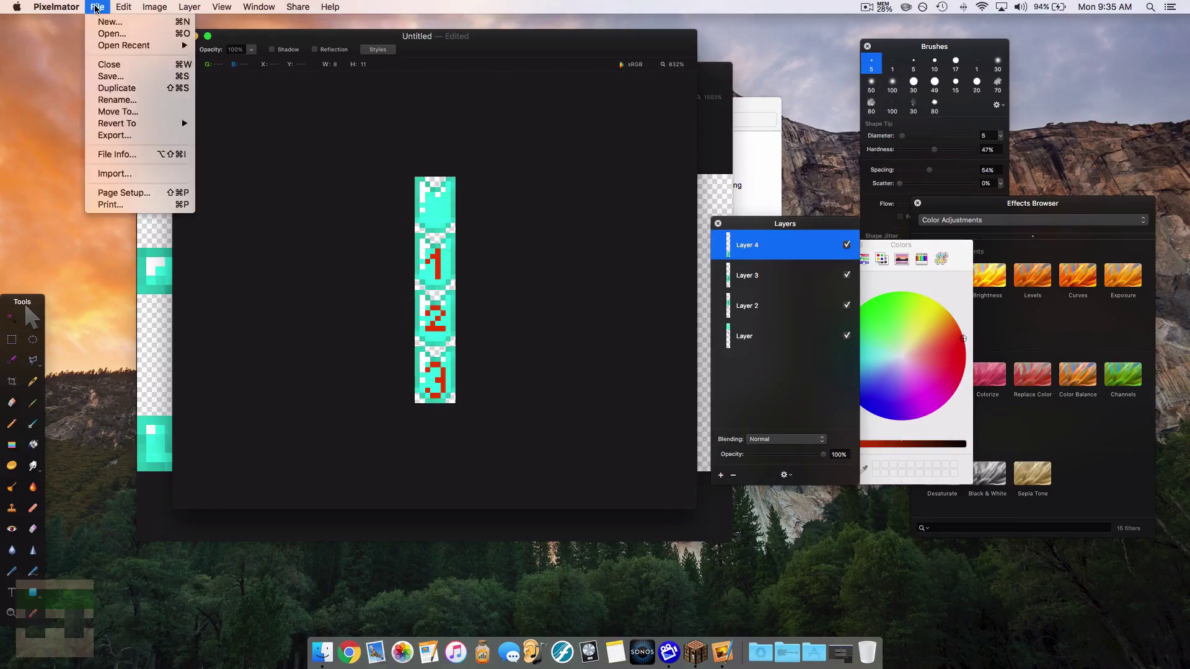
{"action": "left_click", "coordinate": [109, 133]}
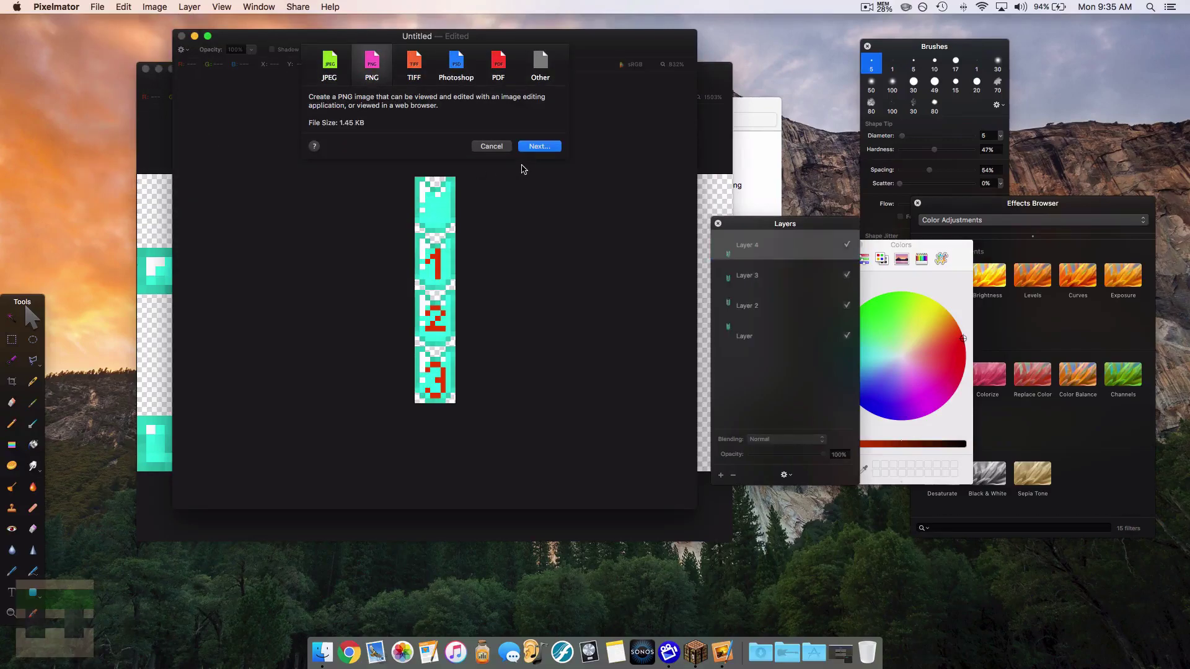
{"action": "left_click", "coordinate": [544, 148]}
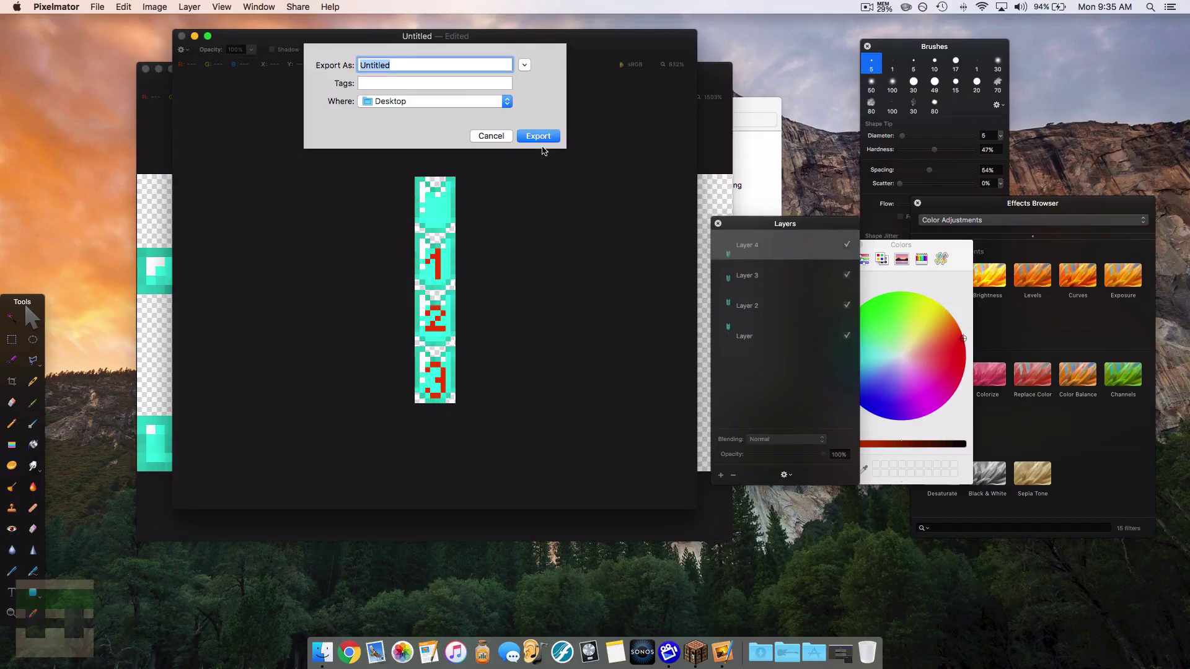
{"action": "type", "text": "chestplateanimation"}
{"action": "left_click", "coordinate": [538, 136]}
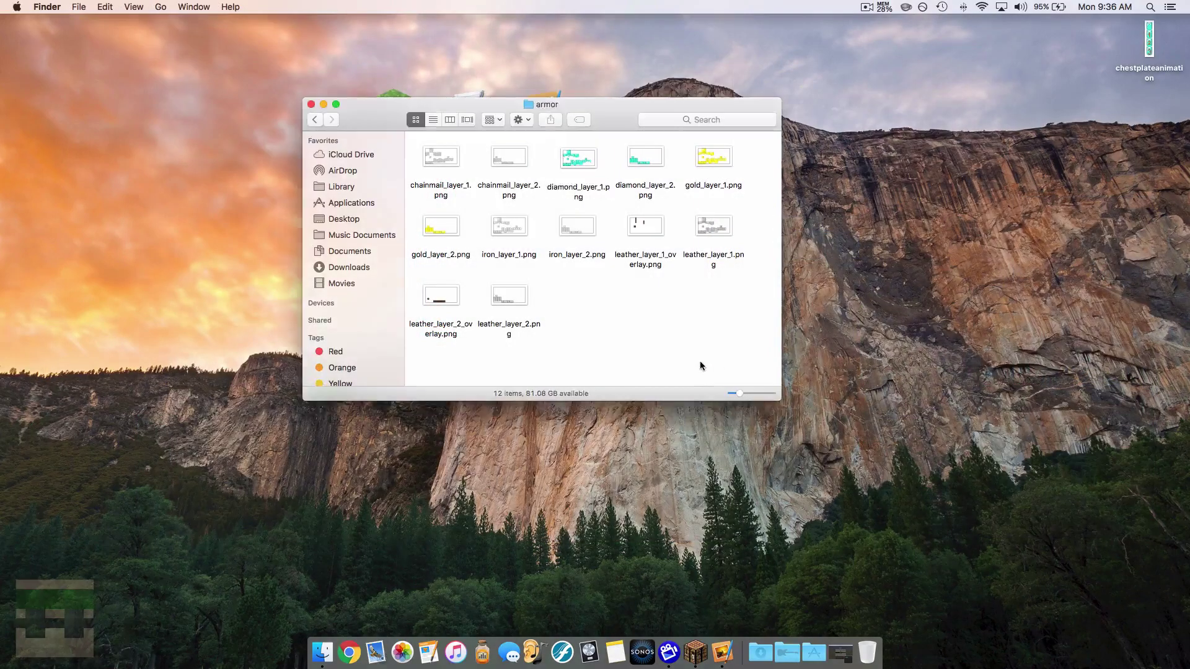
Go back from the armor folder up to minecraft and open the mcpatcher folder.
{"action": "left_click", "coordinate": [1150, 48]}
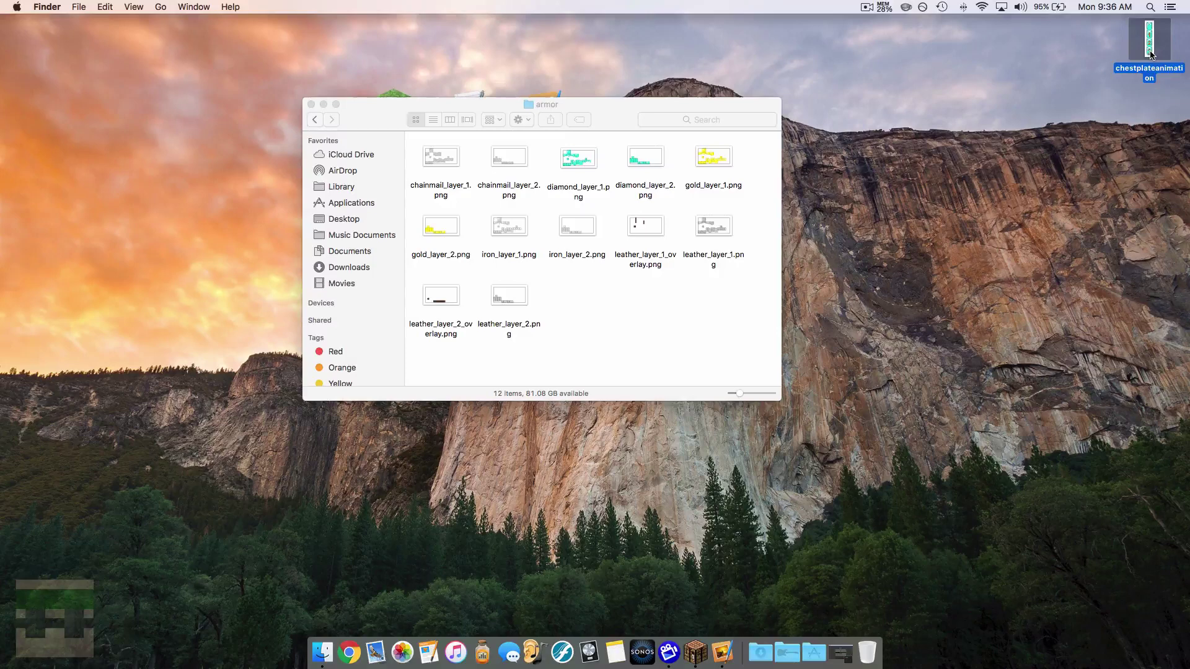
{"action": "left_click", "coordinate": [1144, 53]}
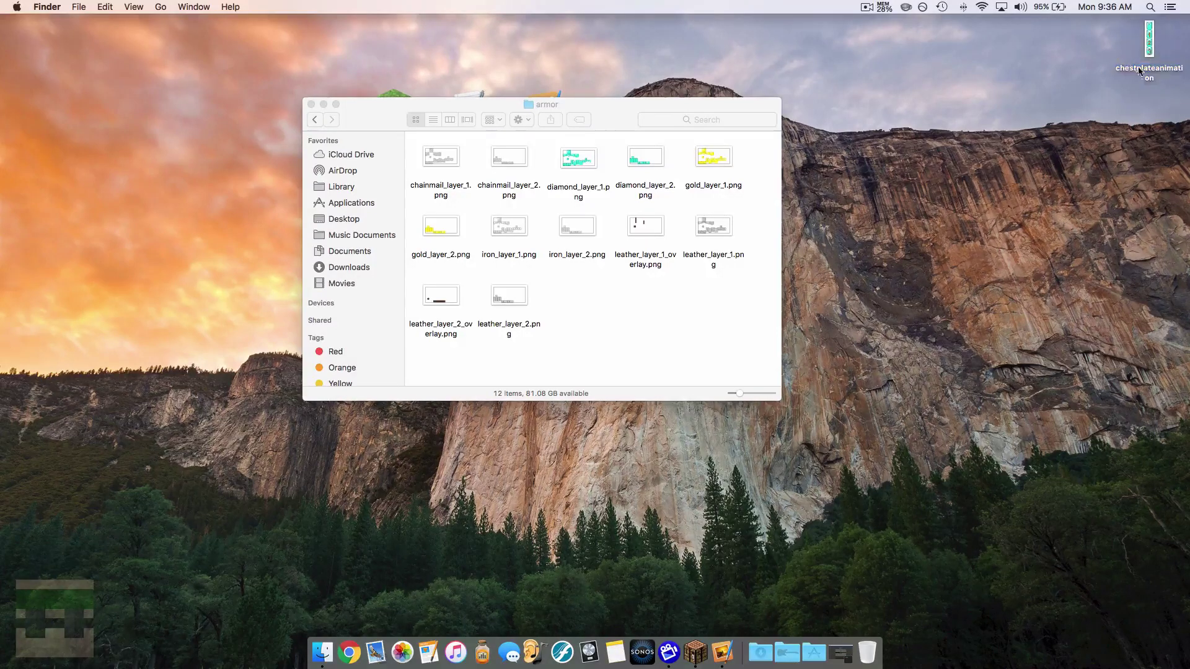
{"action": "left_click", "coordinate": [598, 112]}
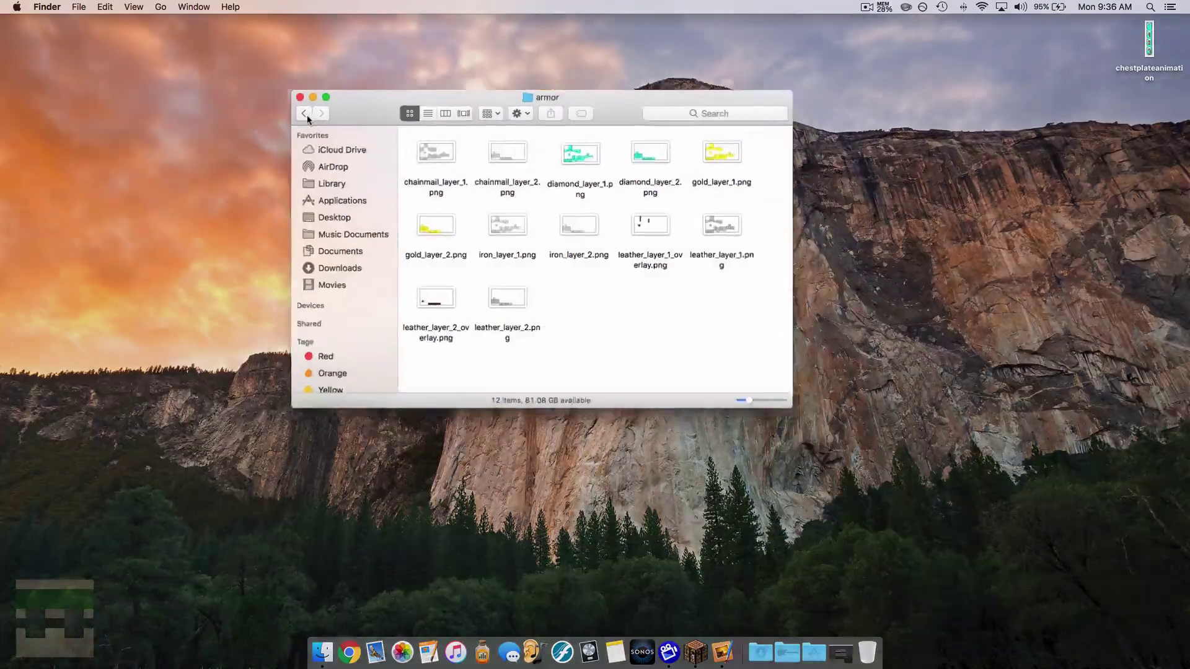
{"action": "left_click", "coordinate": [317, 120]}
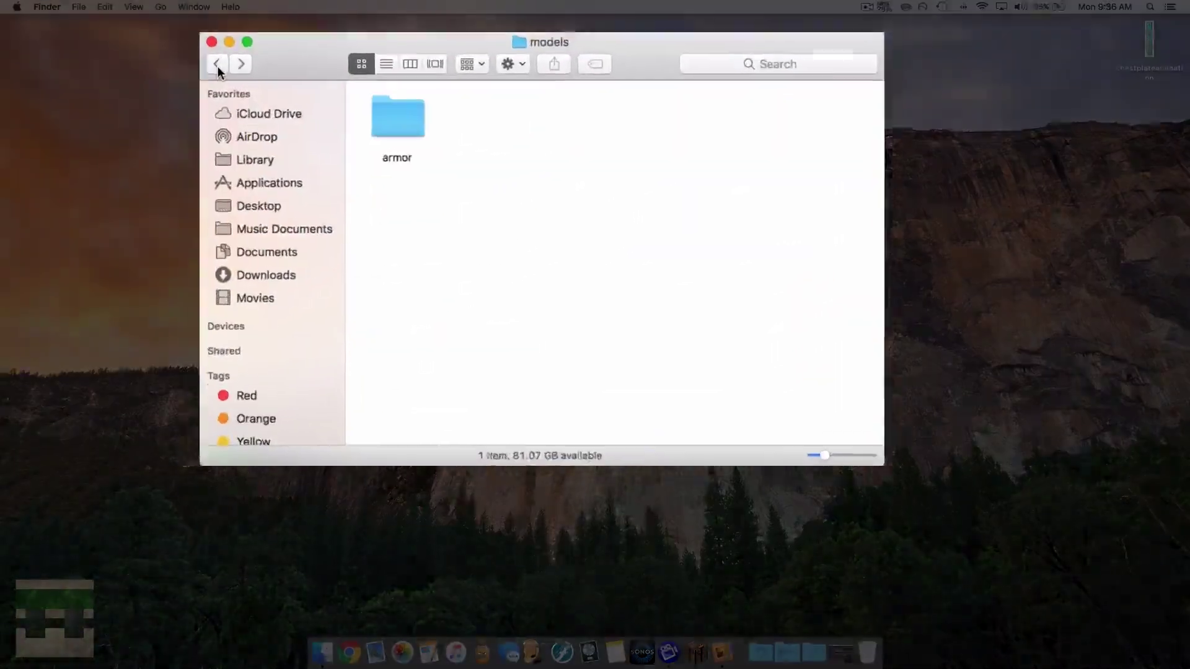
{"action": "left_click", "coordinate": [201, 56]}
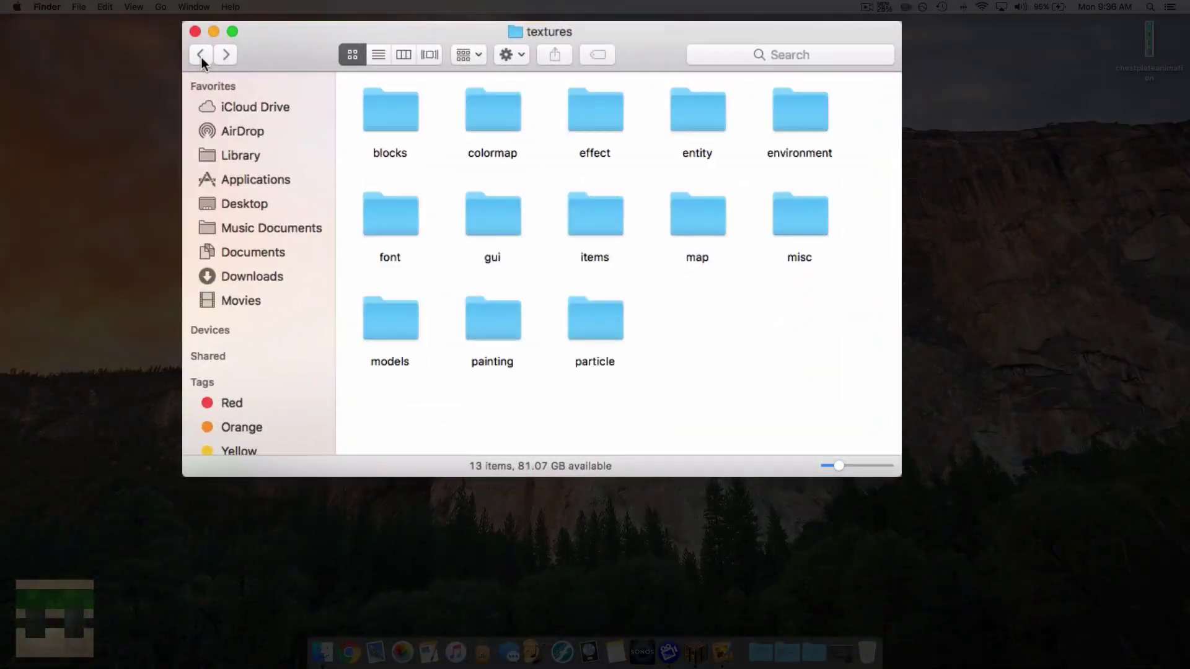
{"action": "left_click", "coordinate": [201, 56]}
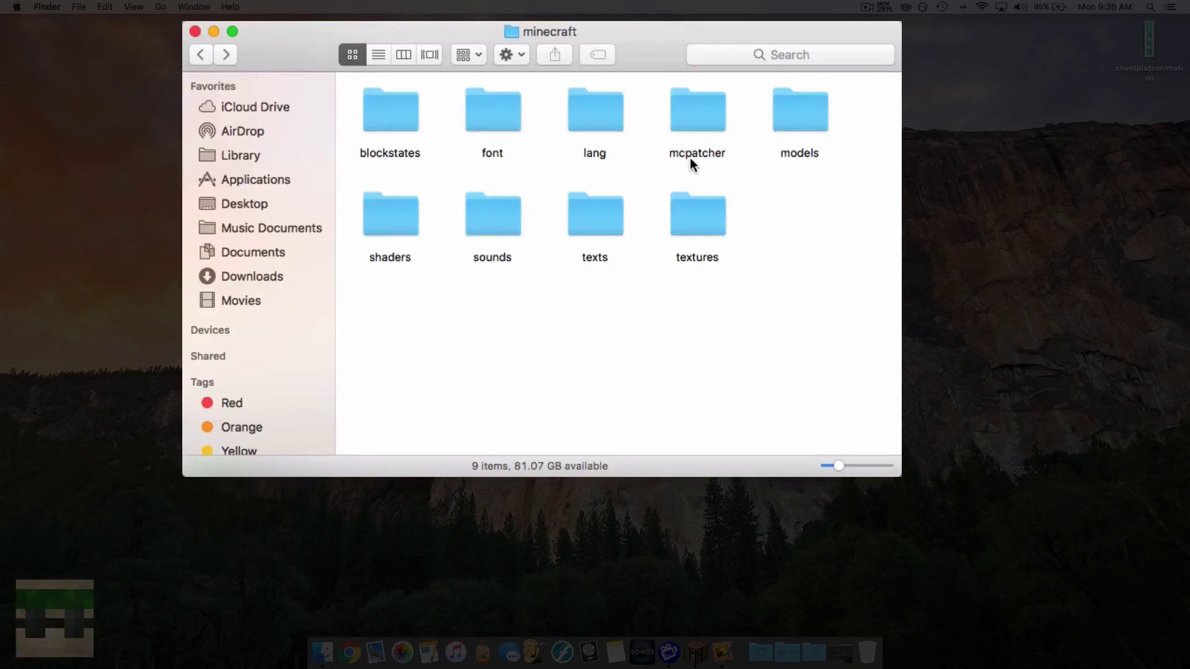
{"action": "double_click", "coordinate": [697, 120]}
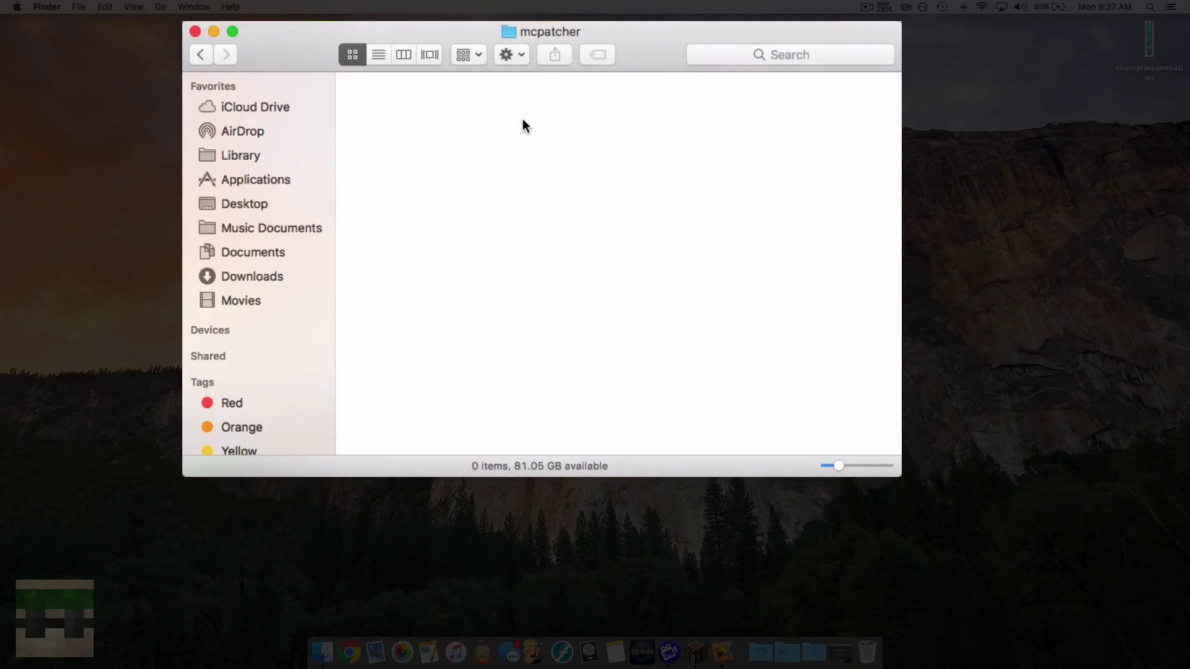
Create a new folder named 'anim' inside the mcpatcher folder.
{"action": "right_click", "coordinate": [384, 118]}
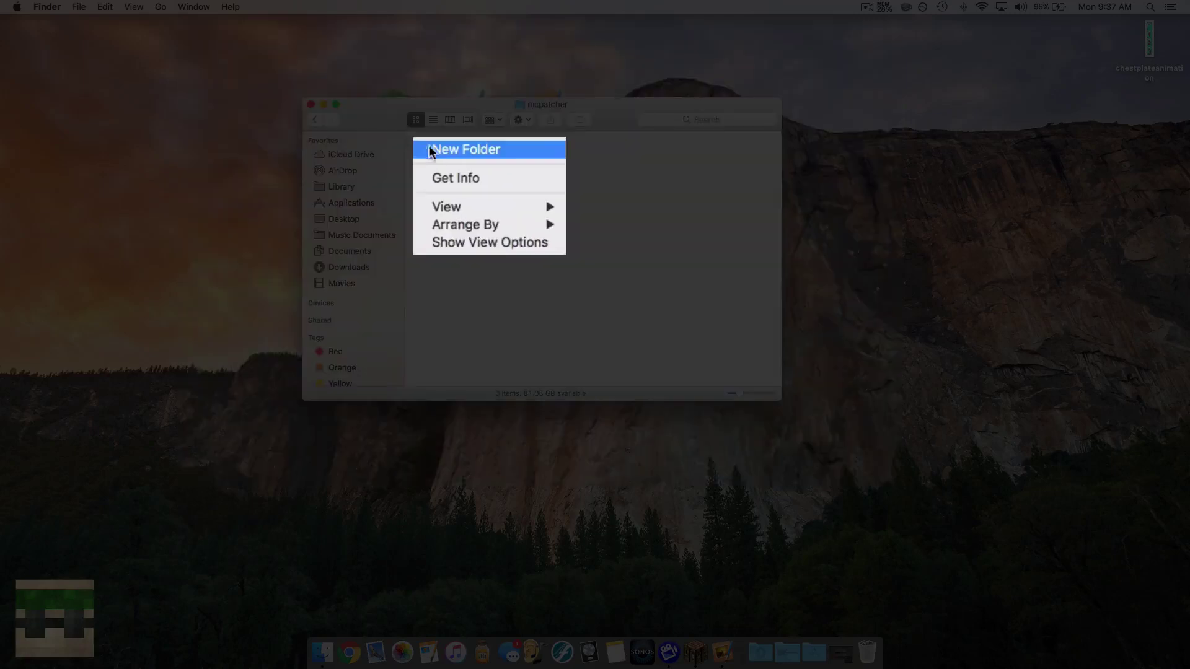
{"action": "left_click", "coordinate": [436, 149]}
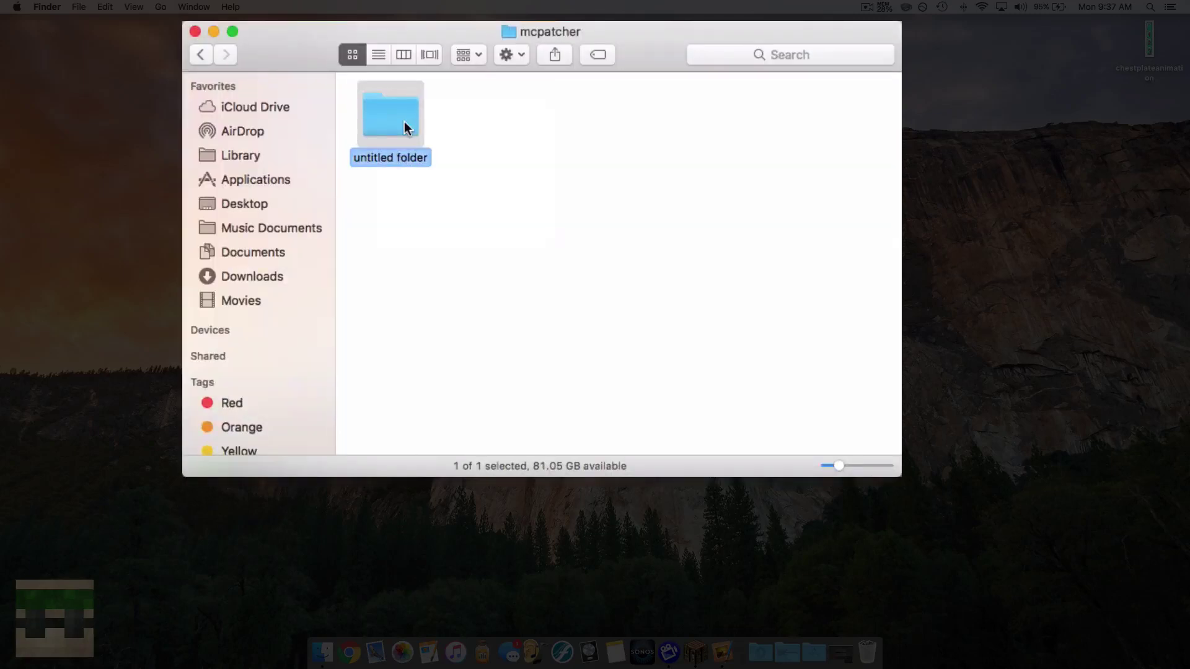
{"action": "type", "text": "anim"}
{"action": "left_click", "coordinate": [424, 171]}
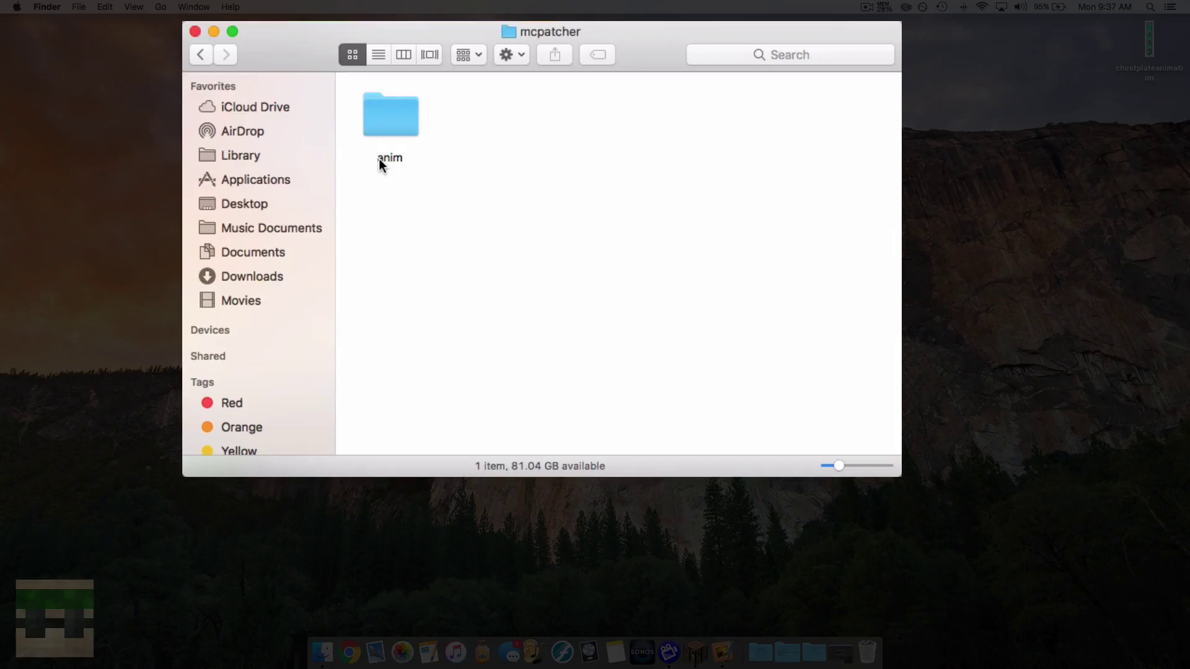
Move the chestplateanimation image from the desktop into the anim folder.
{"action": "double_click", "coordinate": [394, 108]}
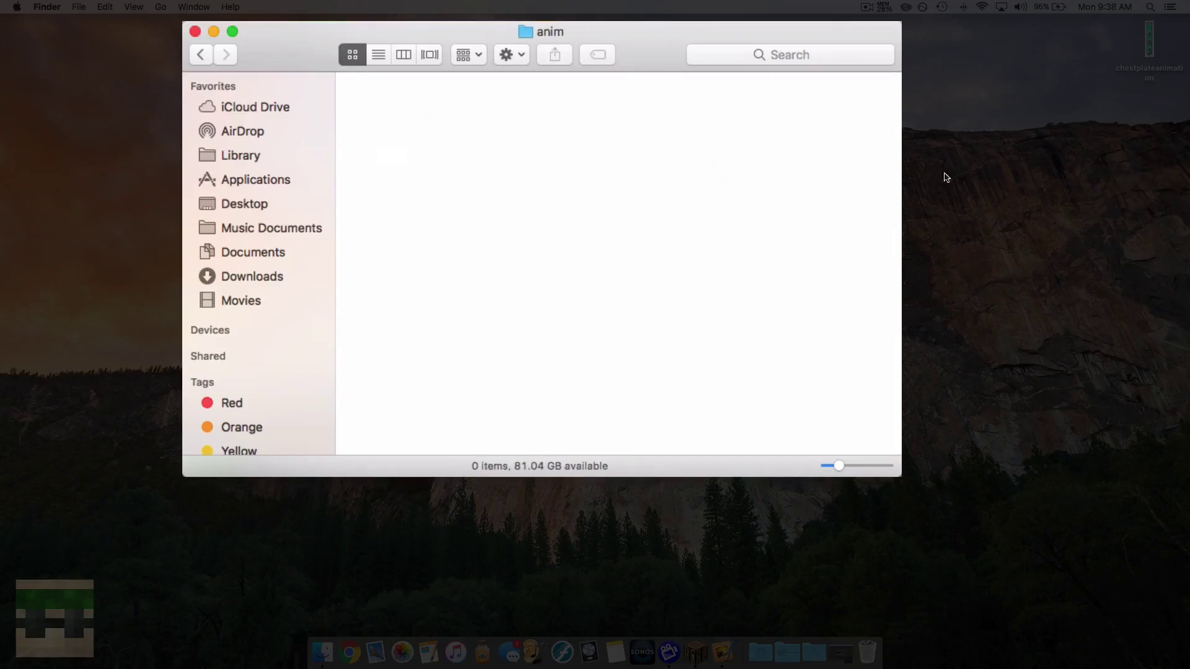
{"action": "left_click", "coordinate": [1148, 49]}
{"action": "left_click_drag", "start_coordinate": [547, 143], "coordinate": [410, 130]}
{"action": "left_click", "coordinate": [561, 139]}
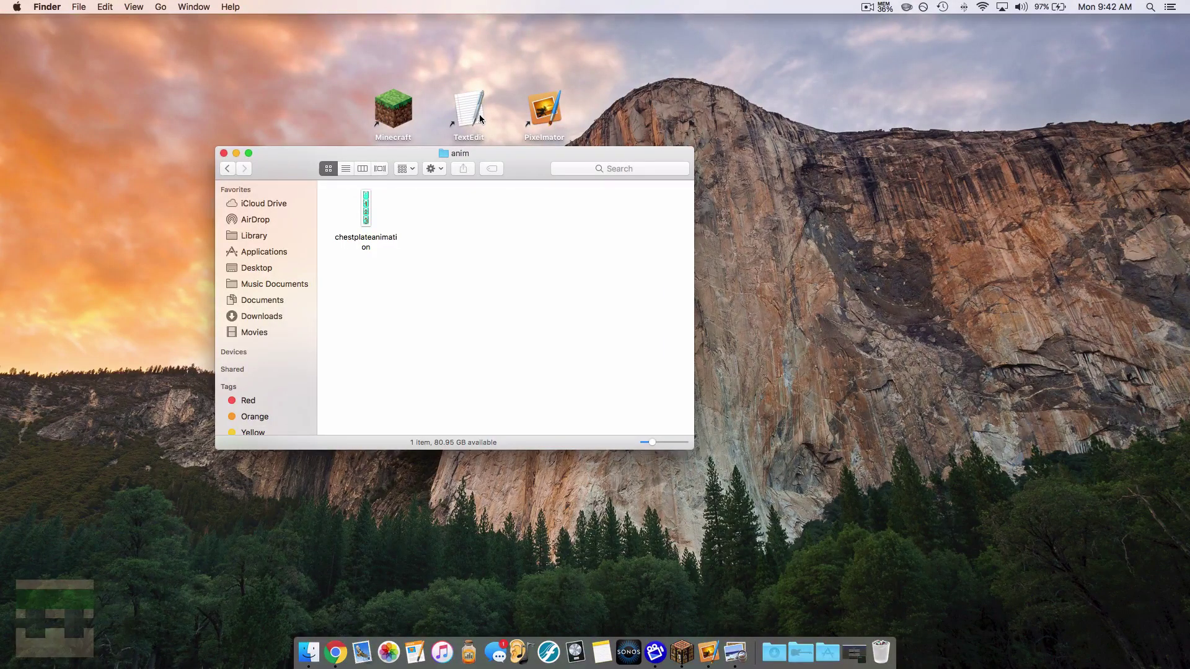
Launch TextEdit with a new blank document and convert it to plain text.
{"action": "left_click", "coordinate": [480, 118]}
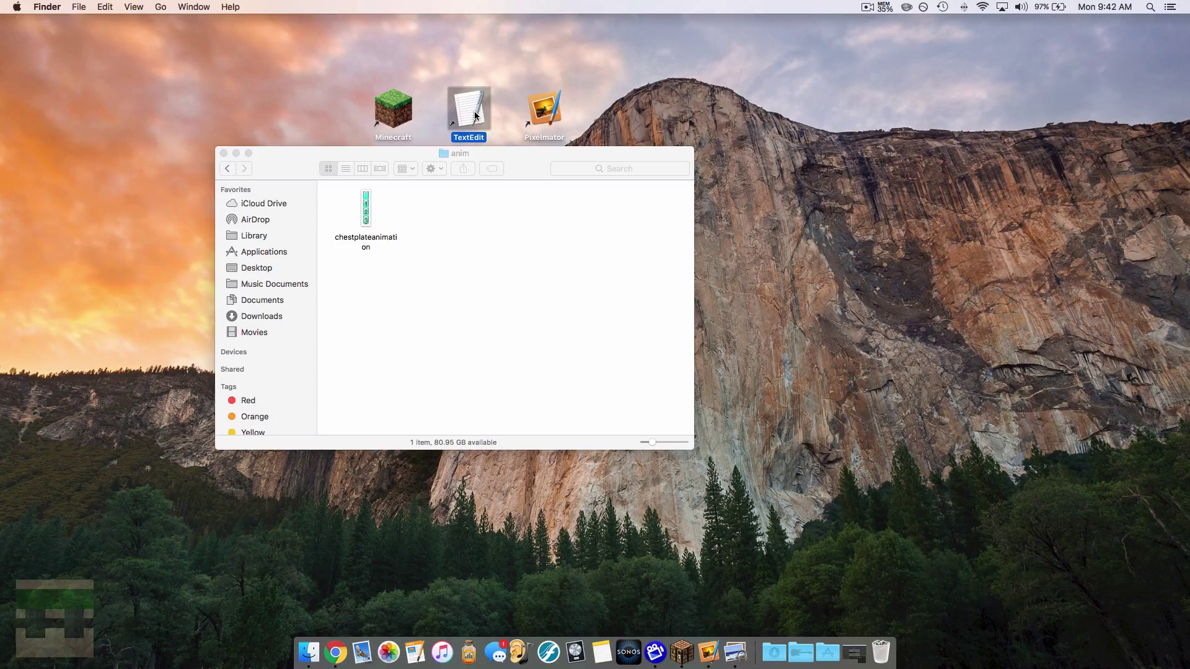
{"action": "double_click", "coordinate": [474, 110]}
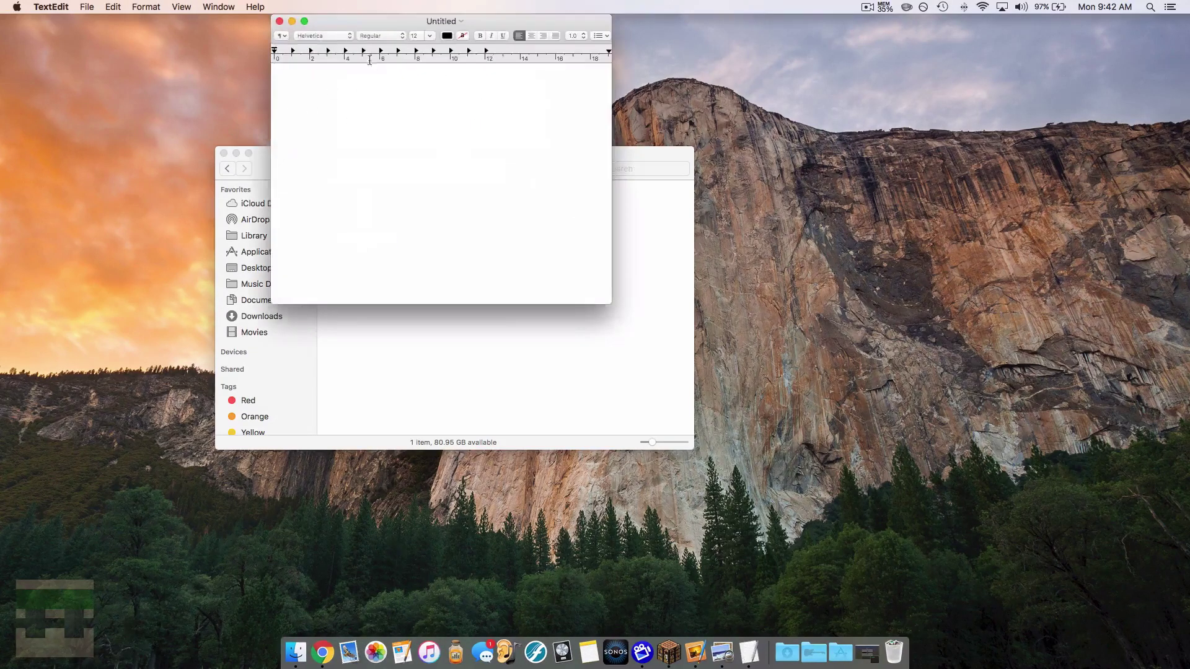
{"action": "left_click_drag", "start_coordinate": [360, 23], "coordinate": [356, 97]}
{"action": "left_click", "coordinate": [147, 7]}
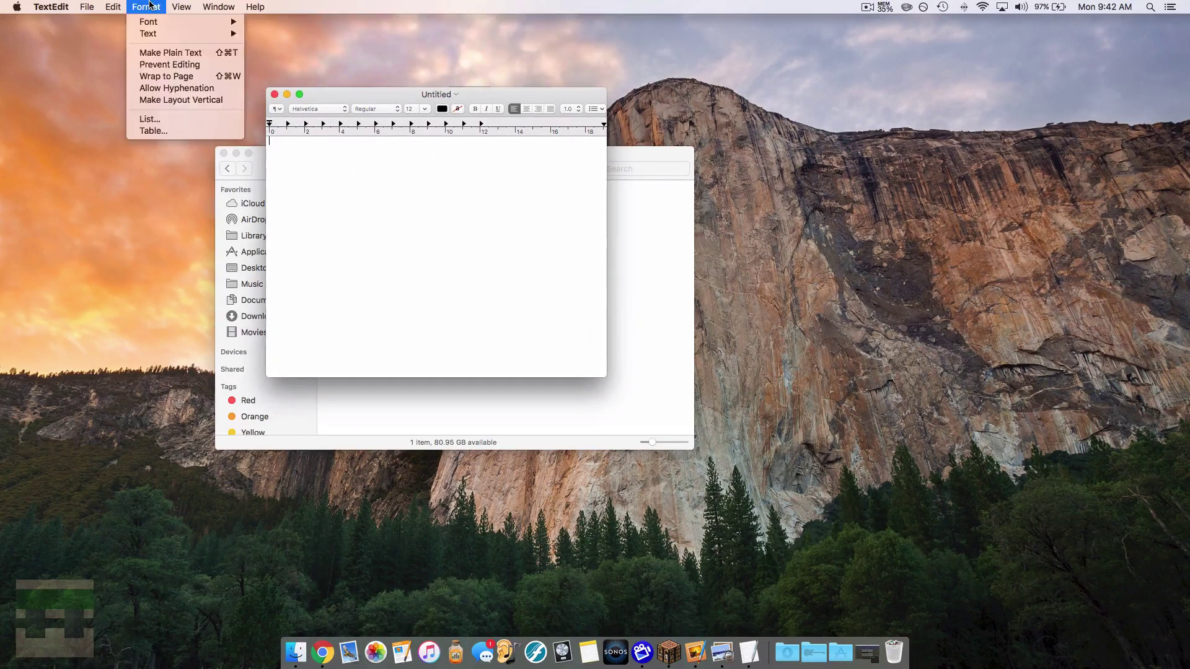
{"action": "left_click", "coordinate": [169, 53]}
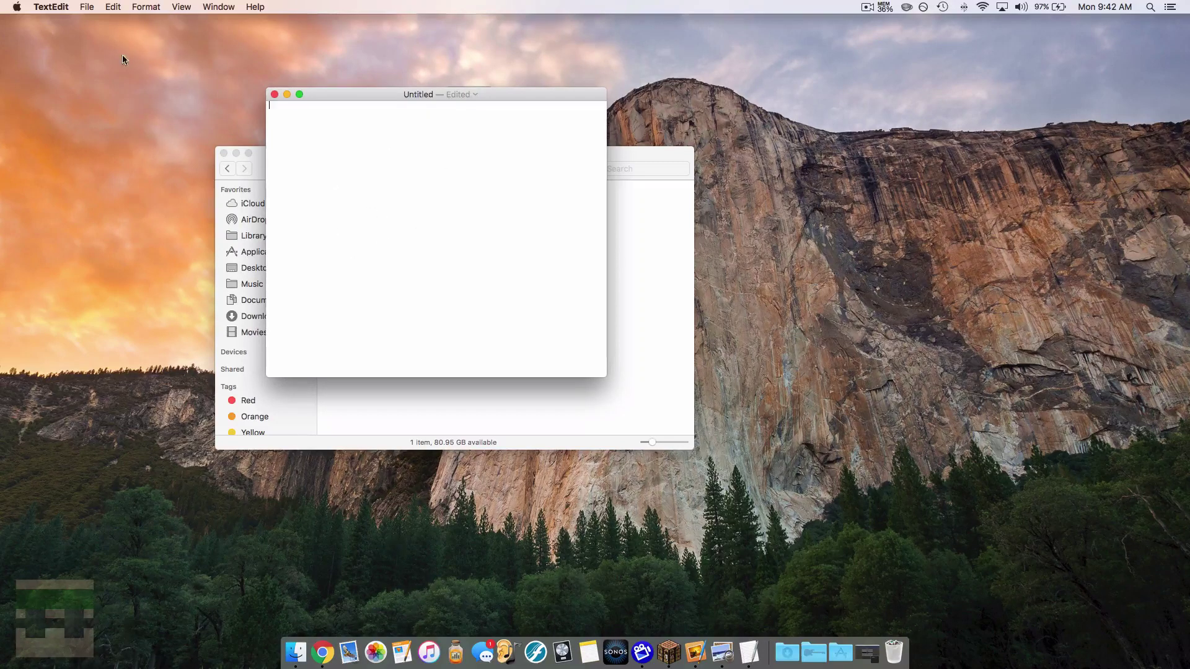
Review the text encoding options in TextEdit Preferences, then close Preferences without changes.
{"action": "left_click", "coordinate": [57, 6]}
{"action": "left_click", "coordinate": [61, 41]}
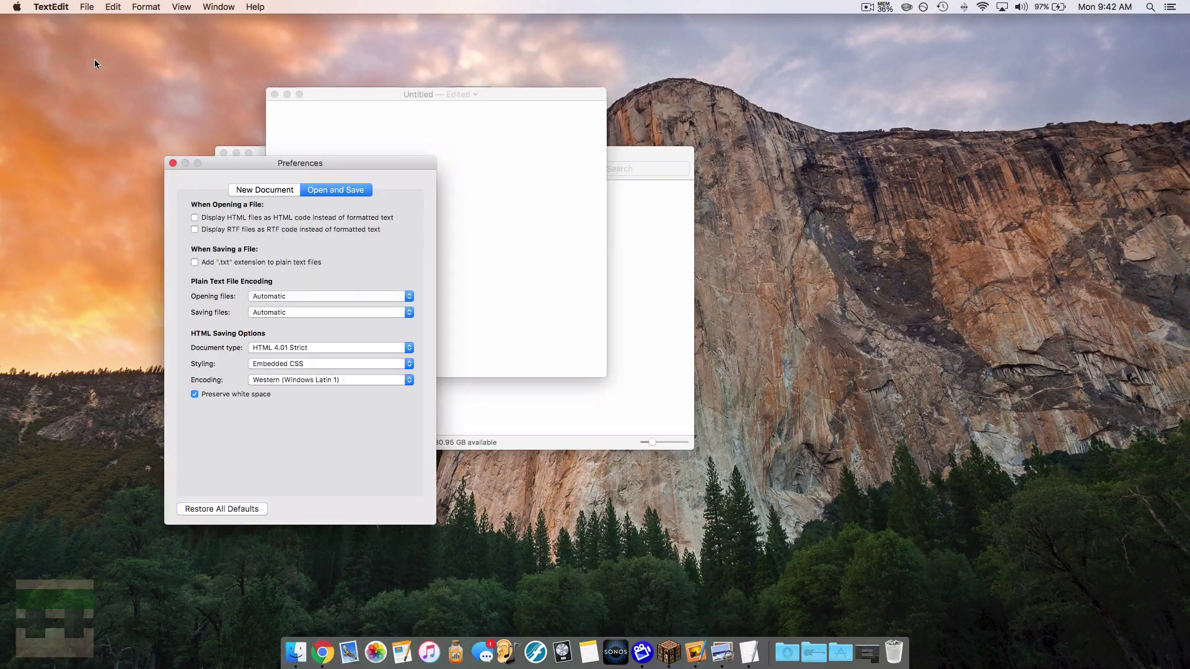
{"action": "left_click", "coordinate": [308, 379]}
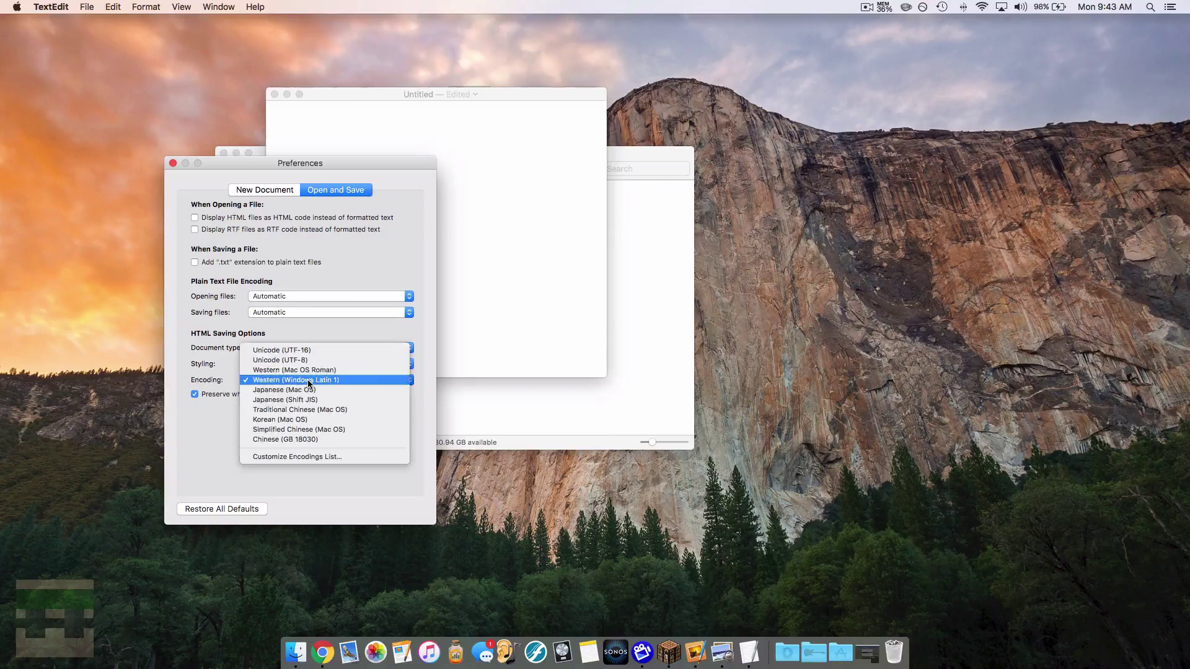
{"action": "key", "text": "Escape"}
{"action": "key", "text": "cmd+w"}
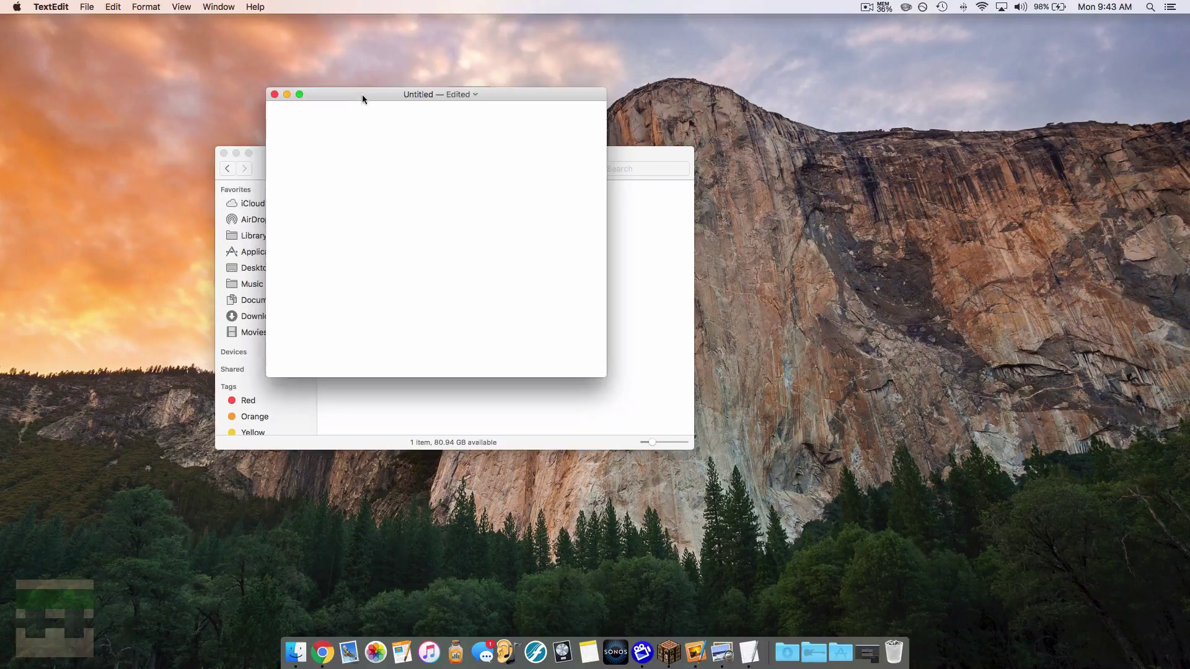
{"action": "left_click_drag", "start_coordinate": [362, 95], "coordinate": [335, 104]}
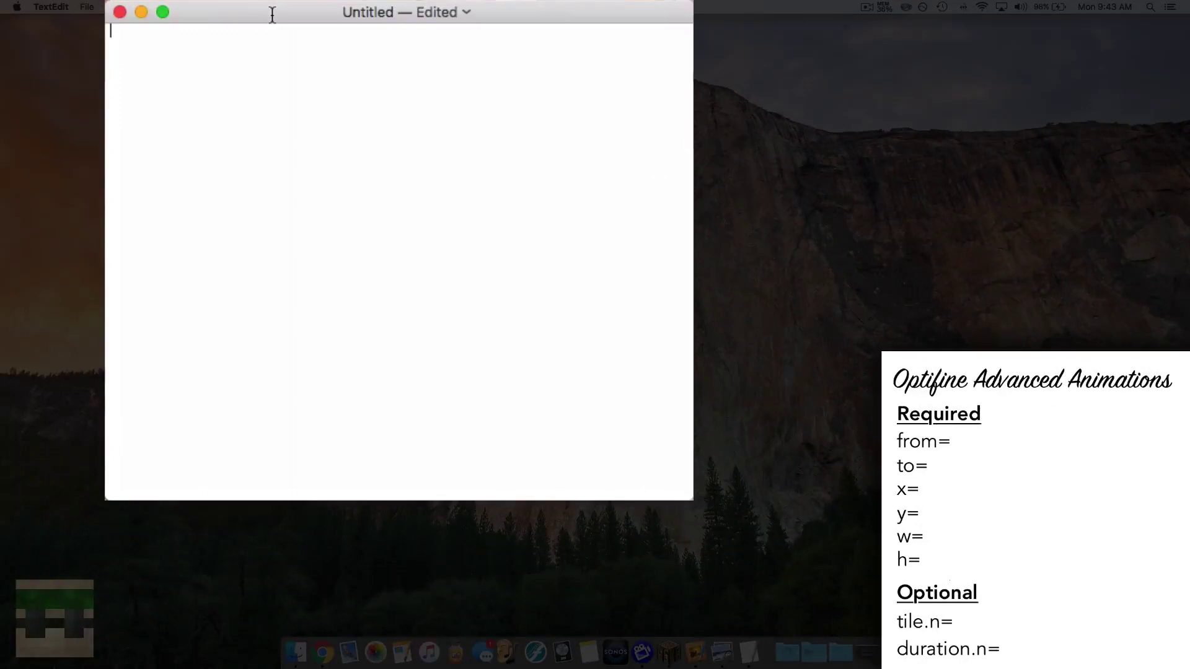
Type 'from=./chestplateanimation.png' as the document's first line.
{"action": "type", "text": "from="}
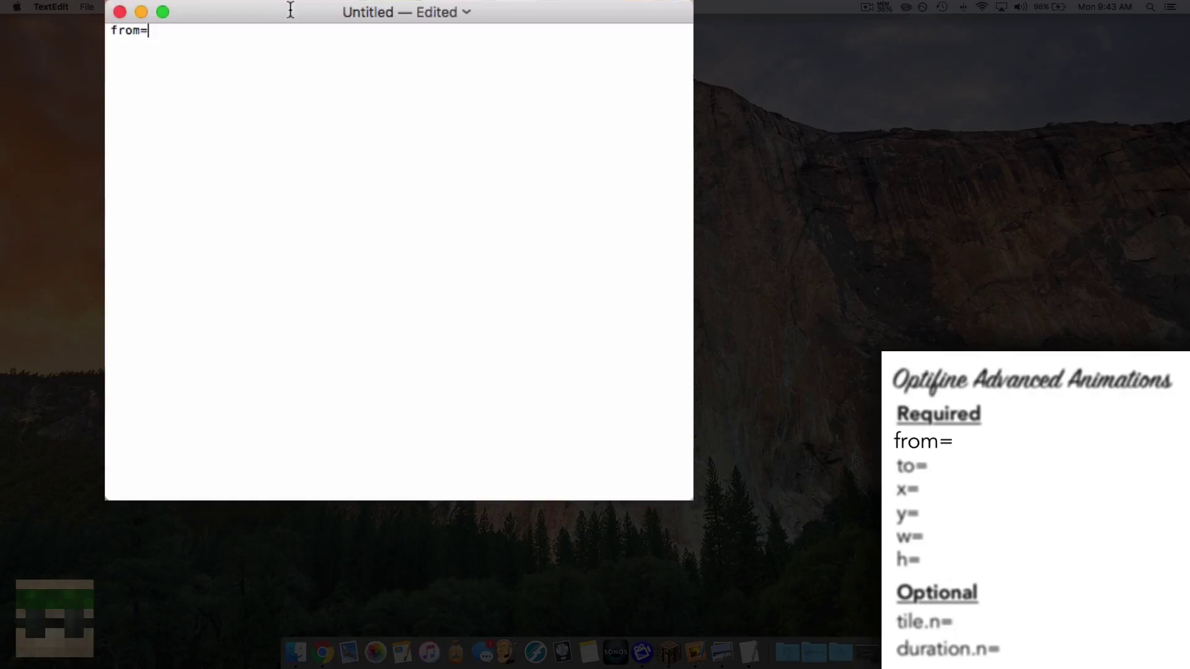
{"action": "left_click_drag", "start_coordinate": [288, 12], "coordinate": [229, 12]}
{"action": "left_click", "coordinate": [634, 160]}
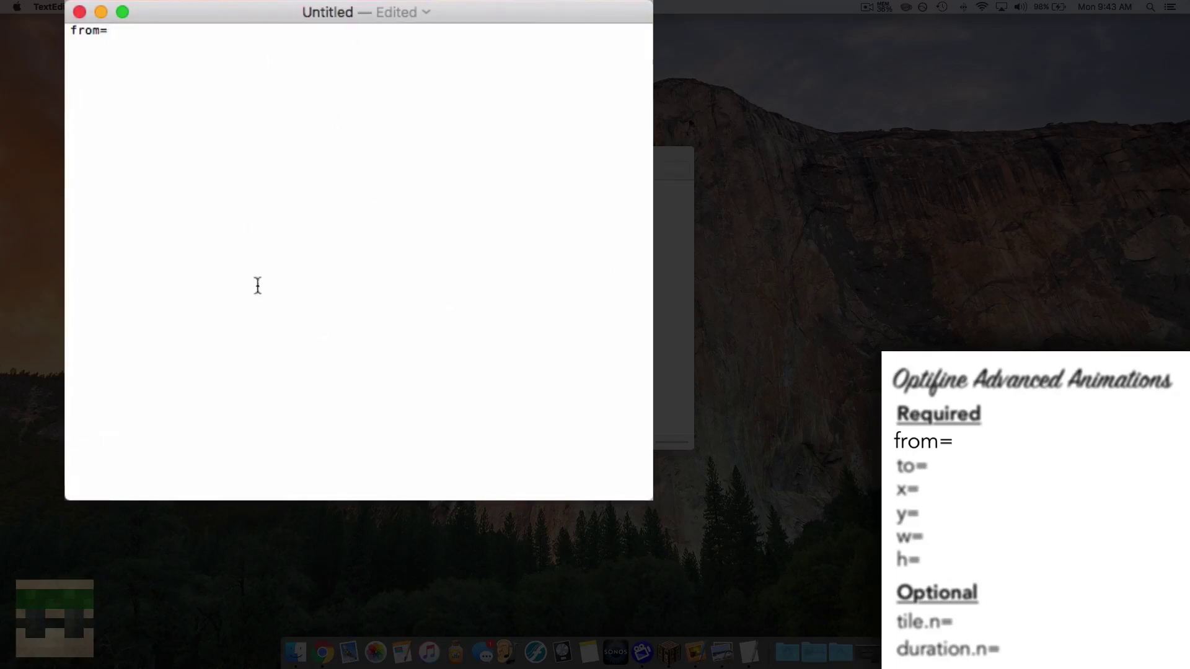
{"action": "type", "text": "./"}
{"action": "type", "text": "chestplateanimation"}
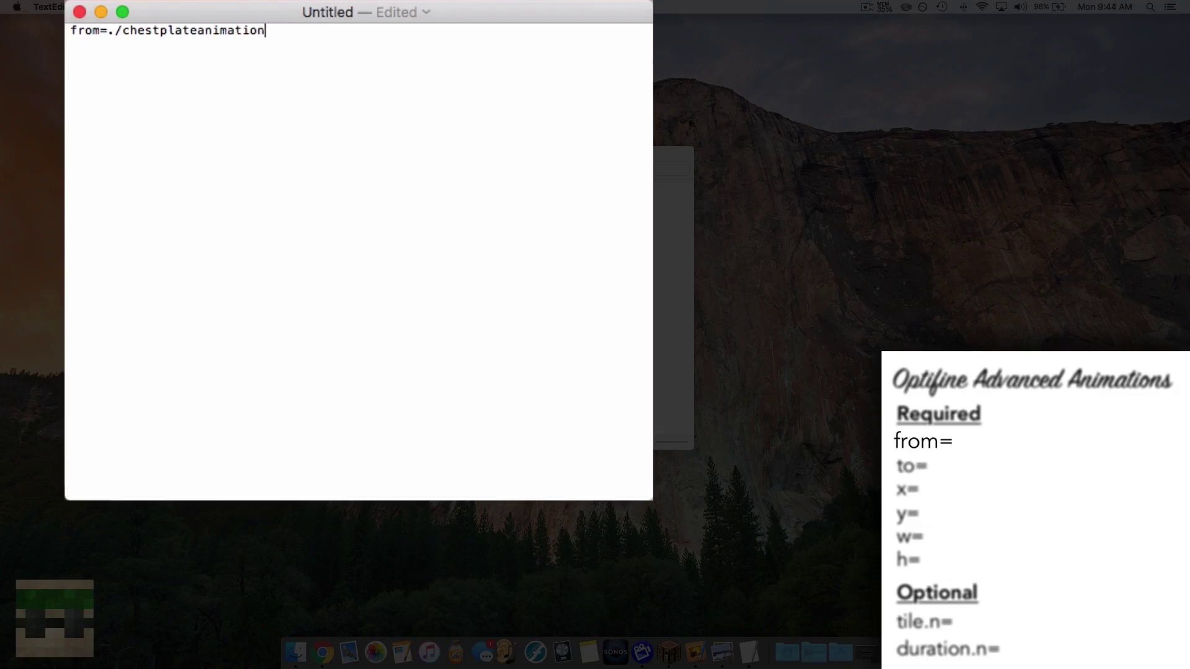
{"action": "type", "text": ".png"}
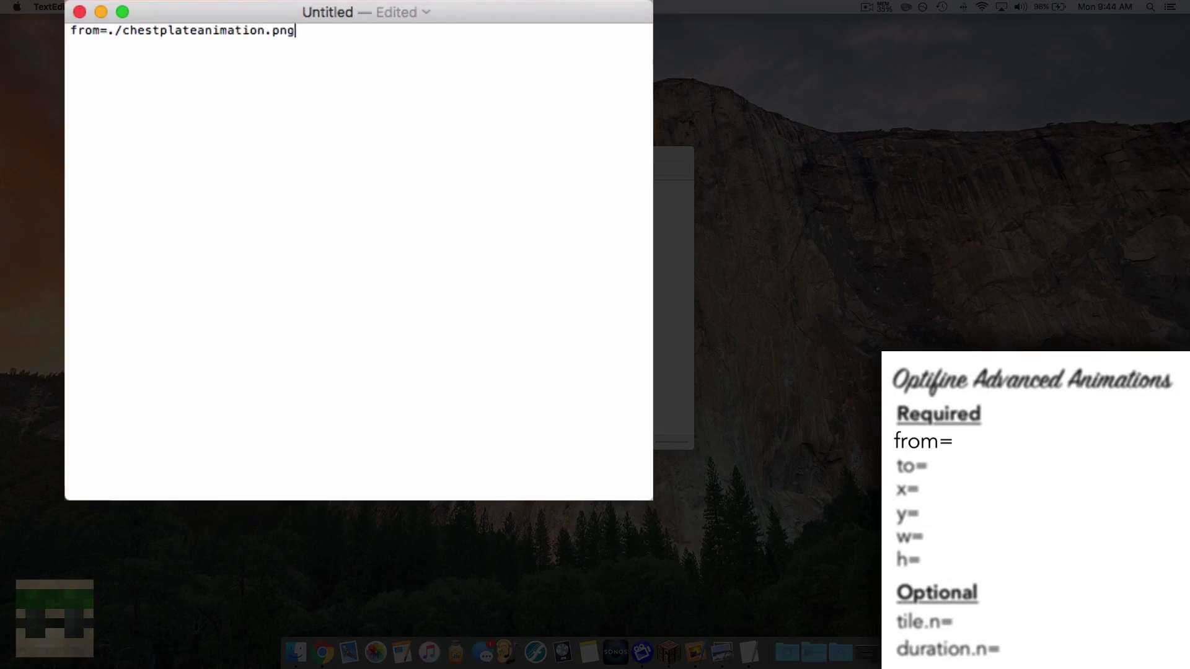